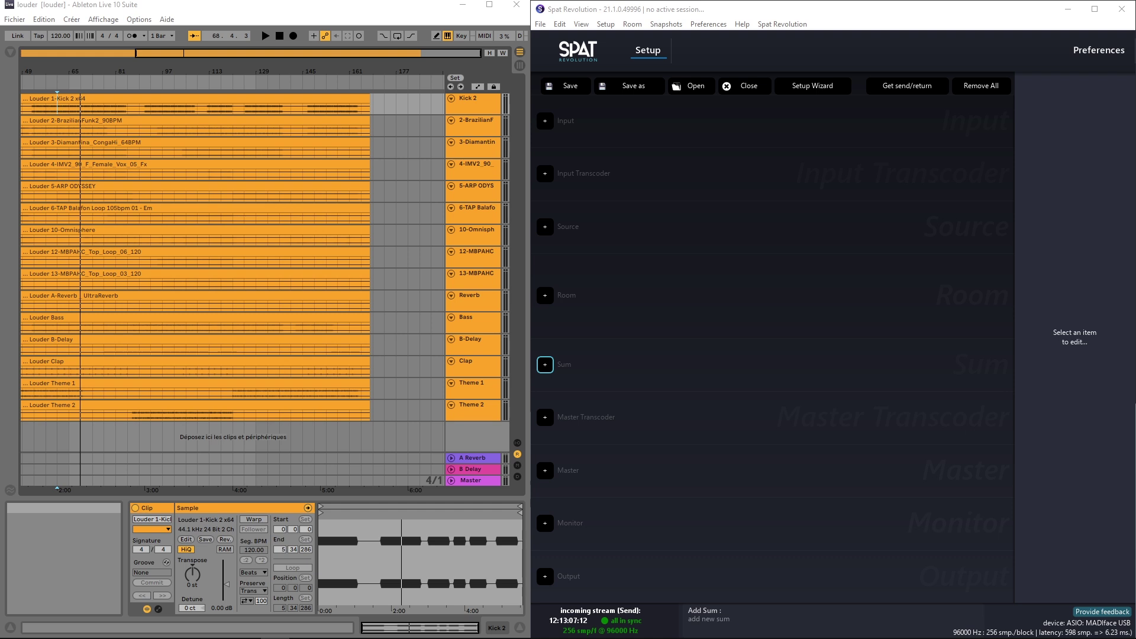
Step: Review Ableton's audio preferences and SPAT Revolution's hardware settings, then close the preferences
click(139, 19)
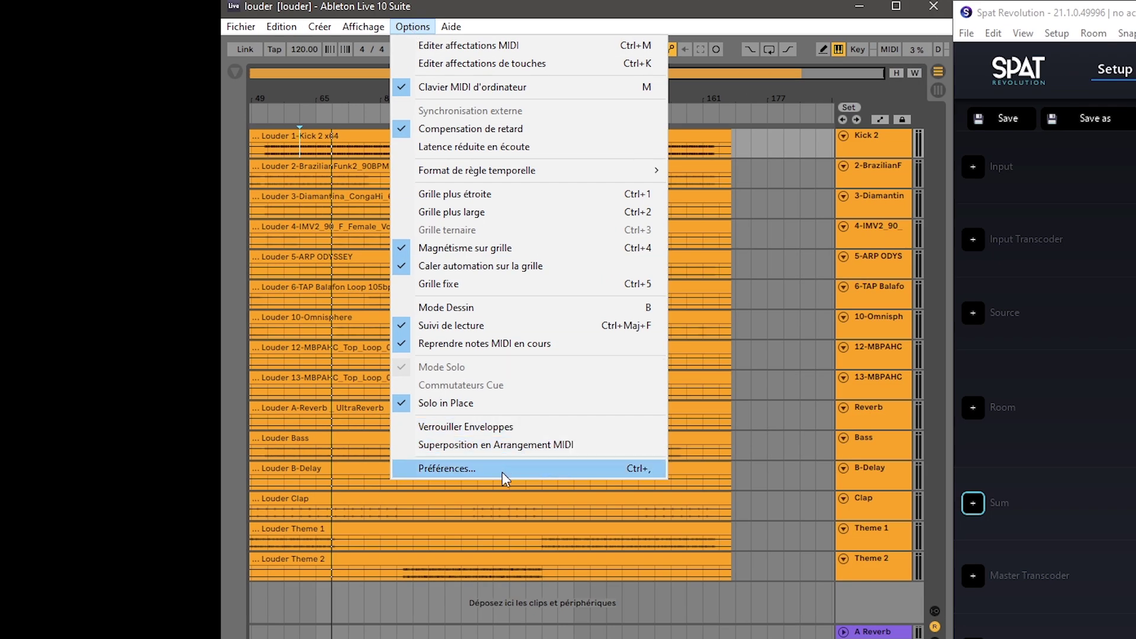
click(502, 469)
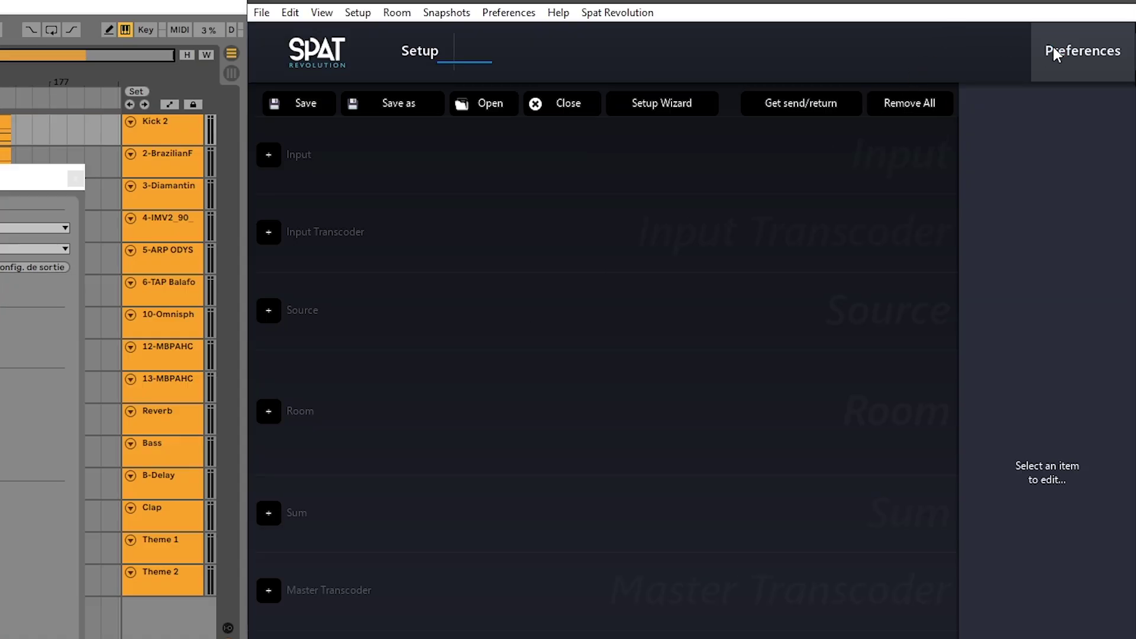
click(1054, 48)
scroll(826, 157, down, 3)
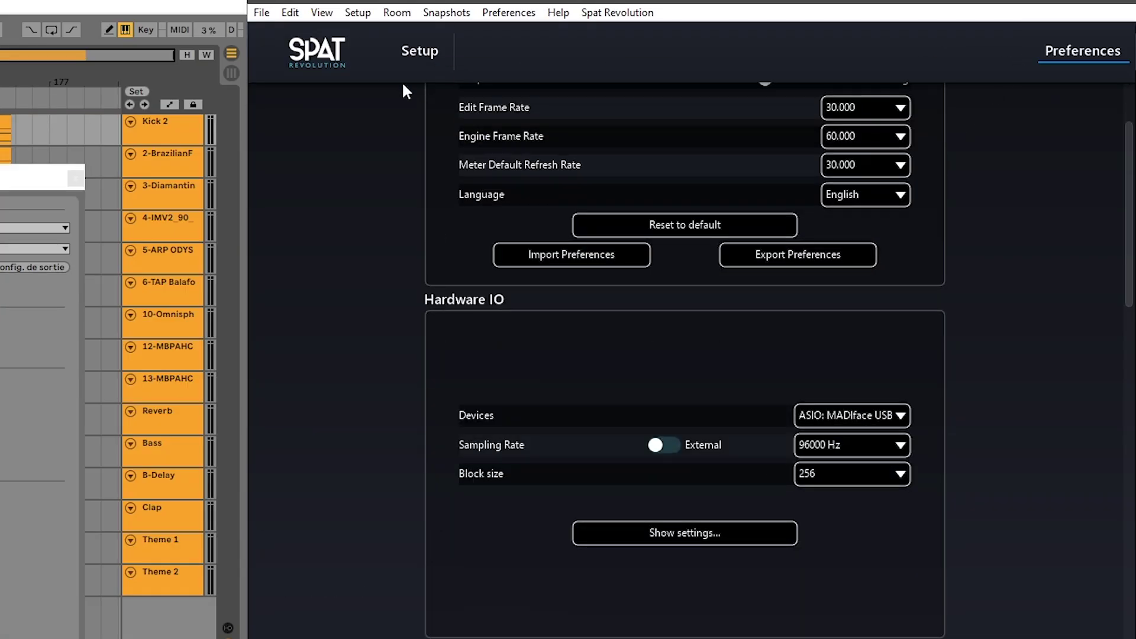
click(420, 51)
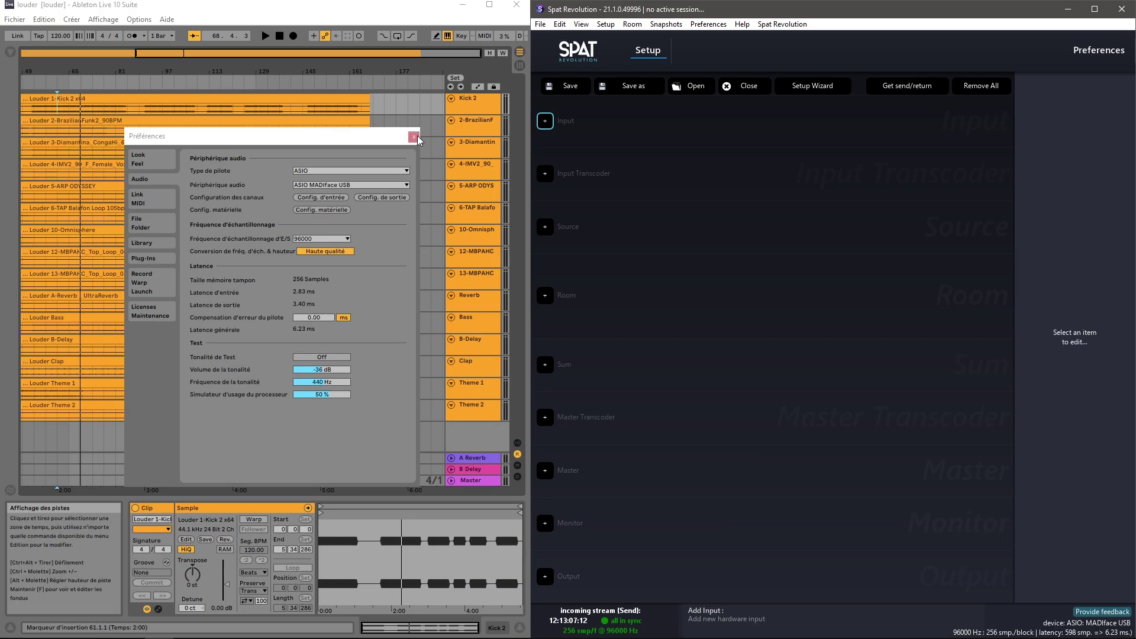
click(415, 137)
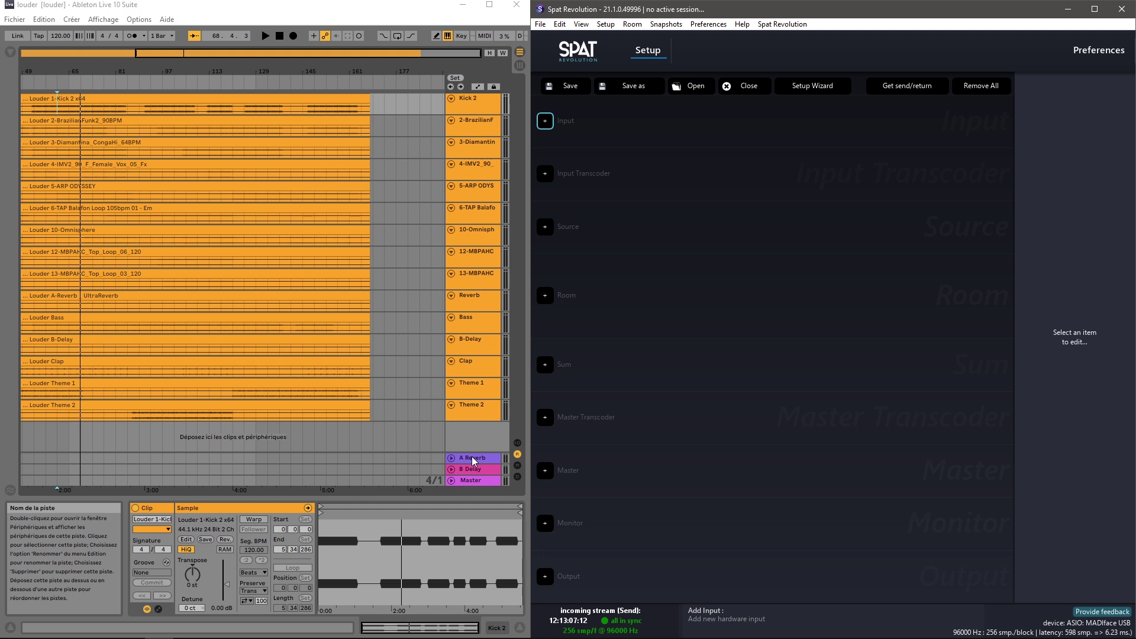
Step: In Session view, delete the Reverb and Delay returns and add new return tracks
key(Tab)
click(369, 53)
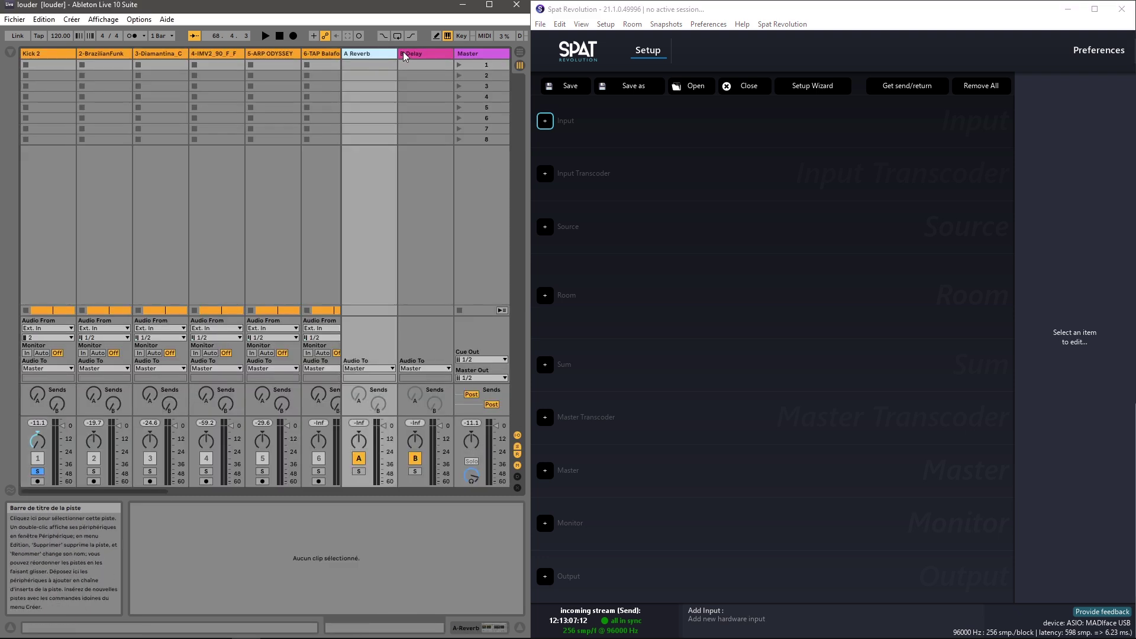
right_click(404, 57)
key(Escape)
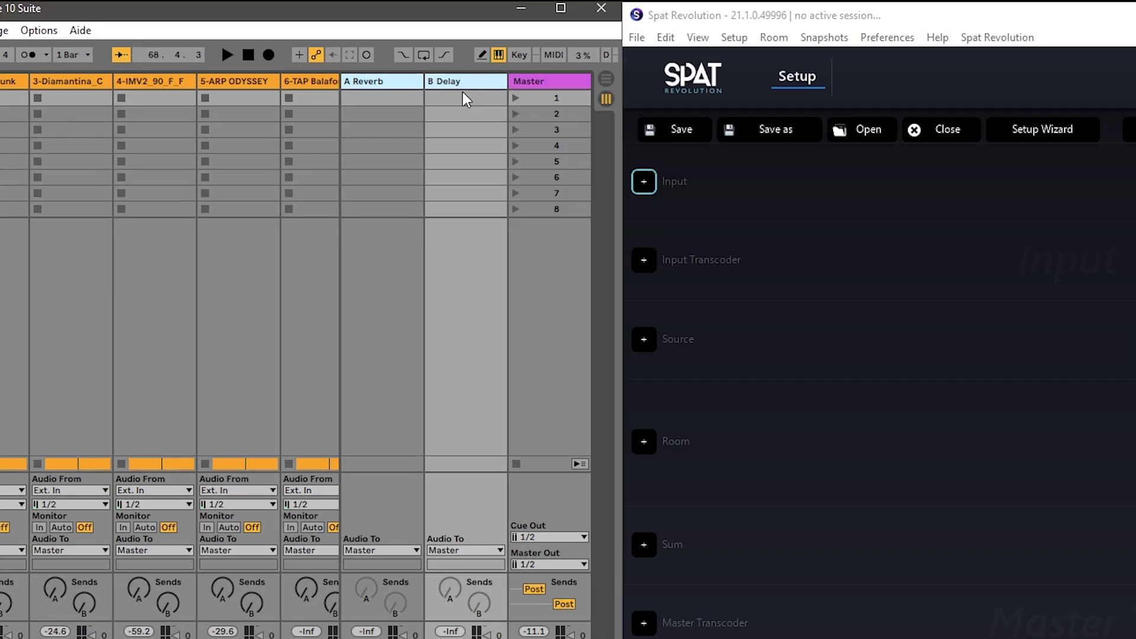
key(Delete)
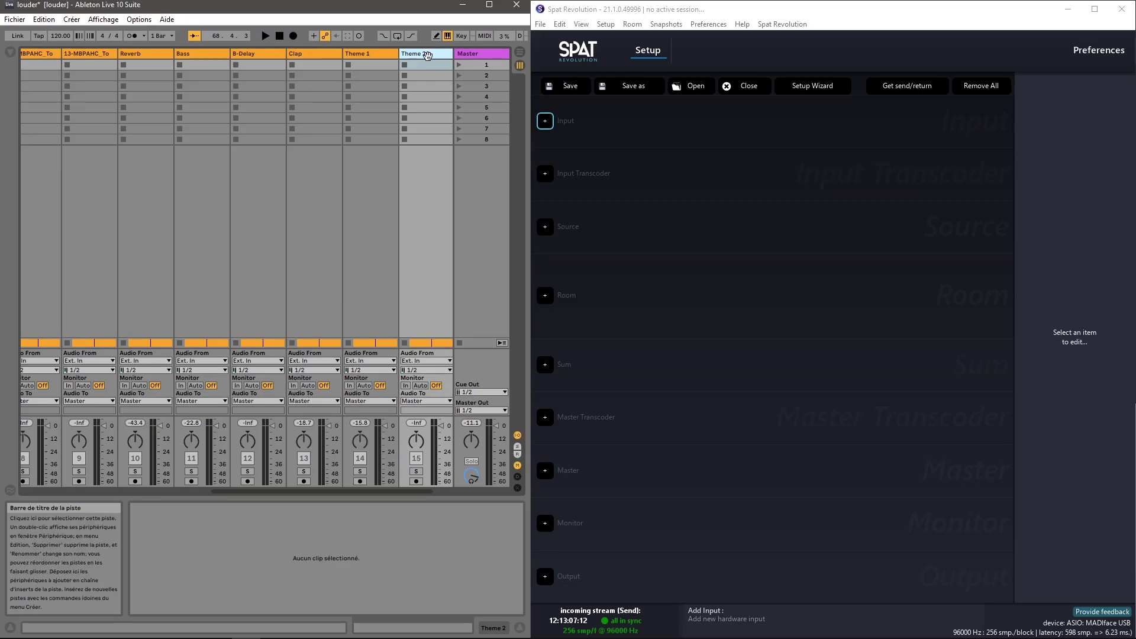
key(ctrl+alt+t)
key(ctrl+alt+t)
key(ctrl+alt+t)
key(ctrl+alt+t)
key(ctrl+alt+t)
key(ctrl+alt+t)
key(ctrl+alt+t)
key(ctrl+alt+t)
key(ctrl+alt+t)
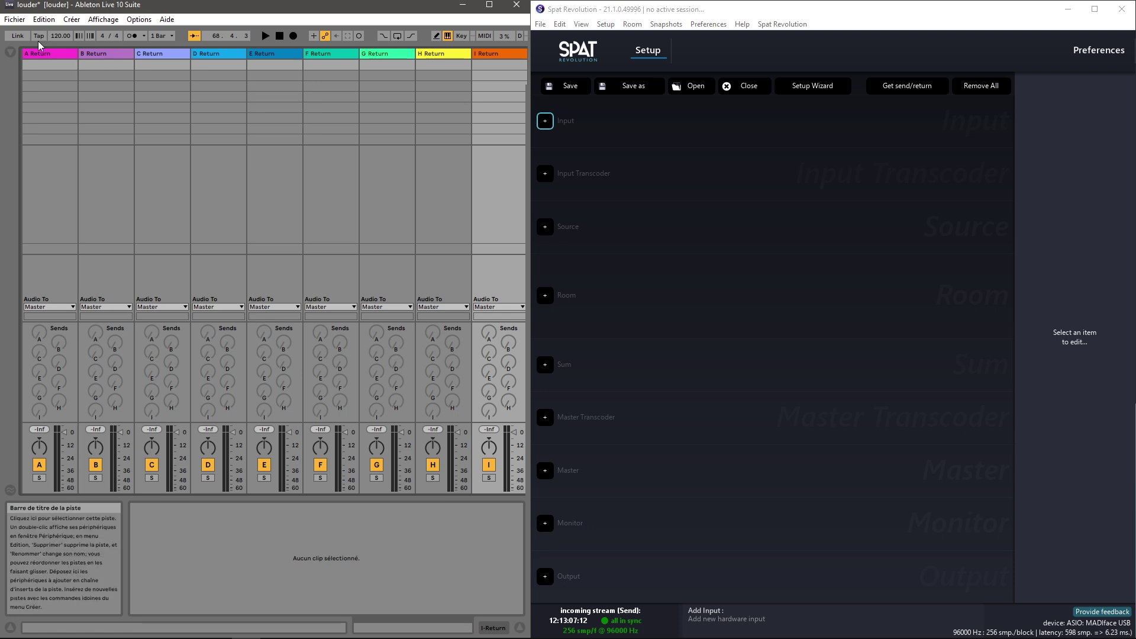
Step: Browse the installed plug-in folders to reveal the SpatRevolution-Return plugin
click(13, 56)
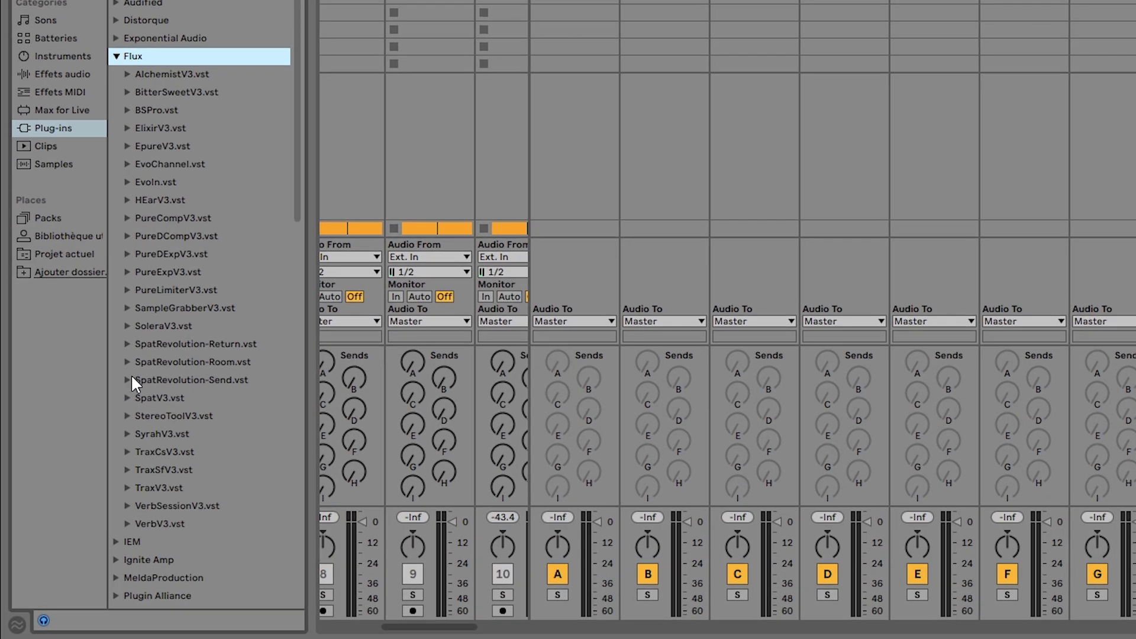
click(102, 420)
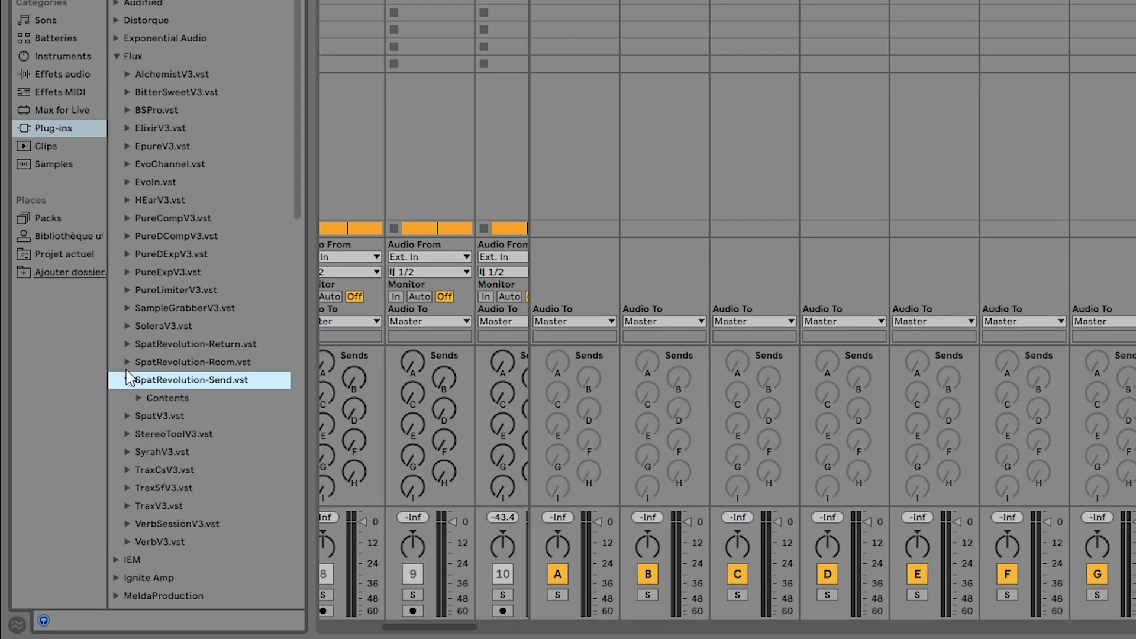
click(136, 399)
click(151, 417)
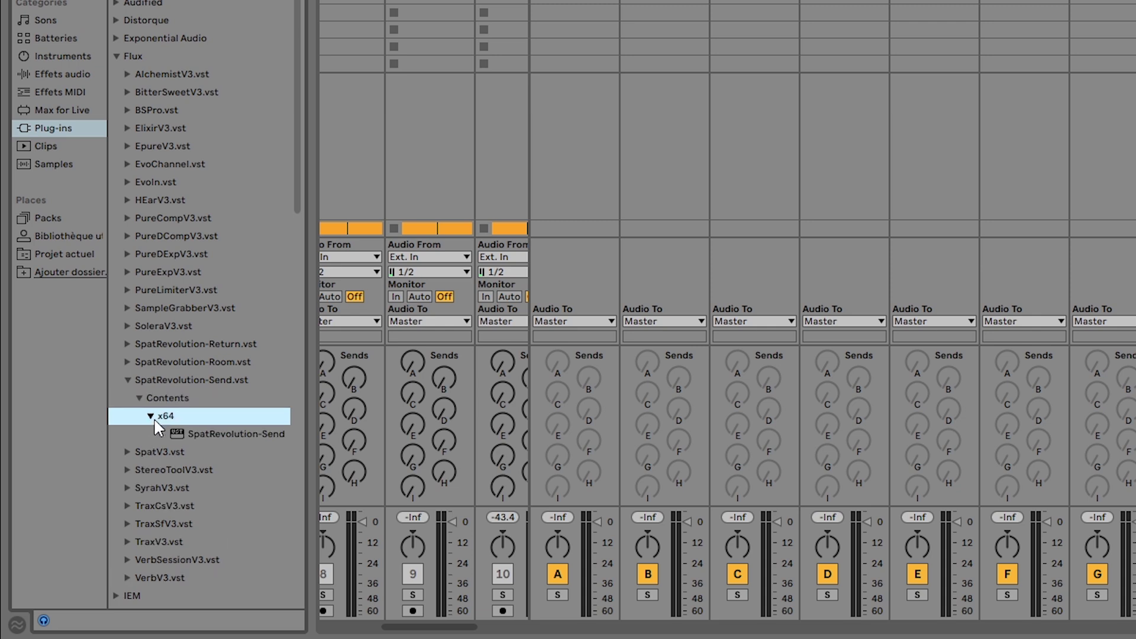
click(128, 345)
click(155, 380)
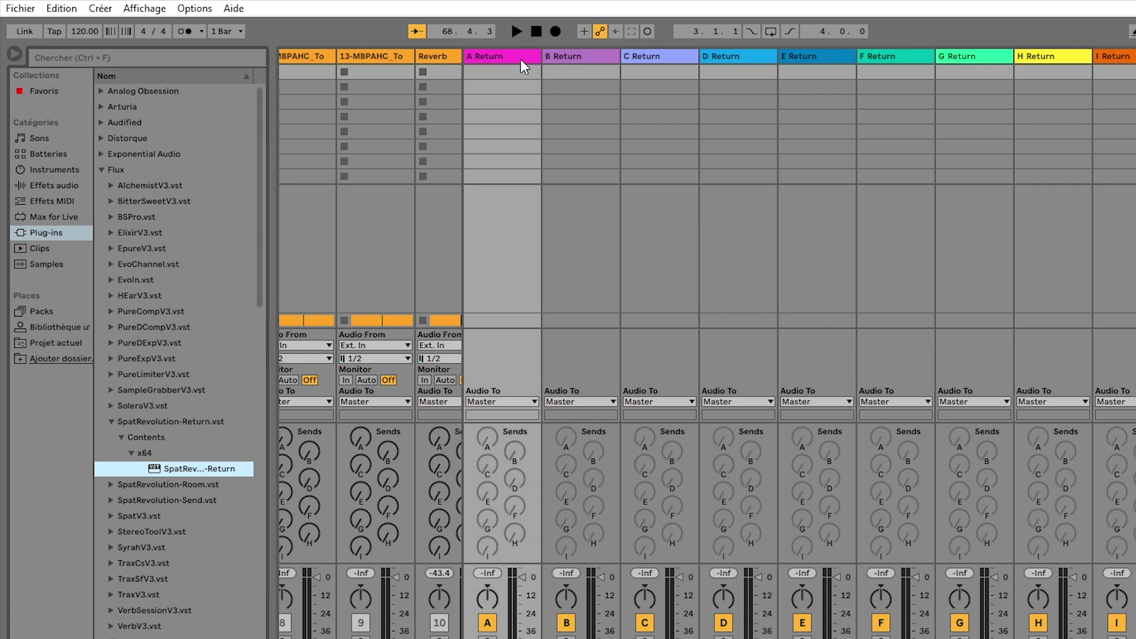
Step: Load SpatRevolution-Return onto return tracks A through I
drag(183, 396, 520, 59)
drag(179, 467, 581, 62)
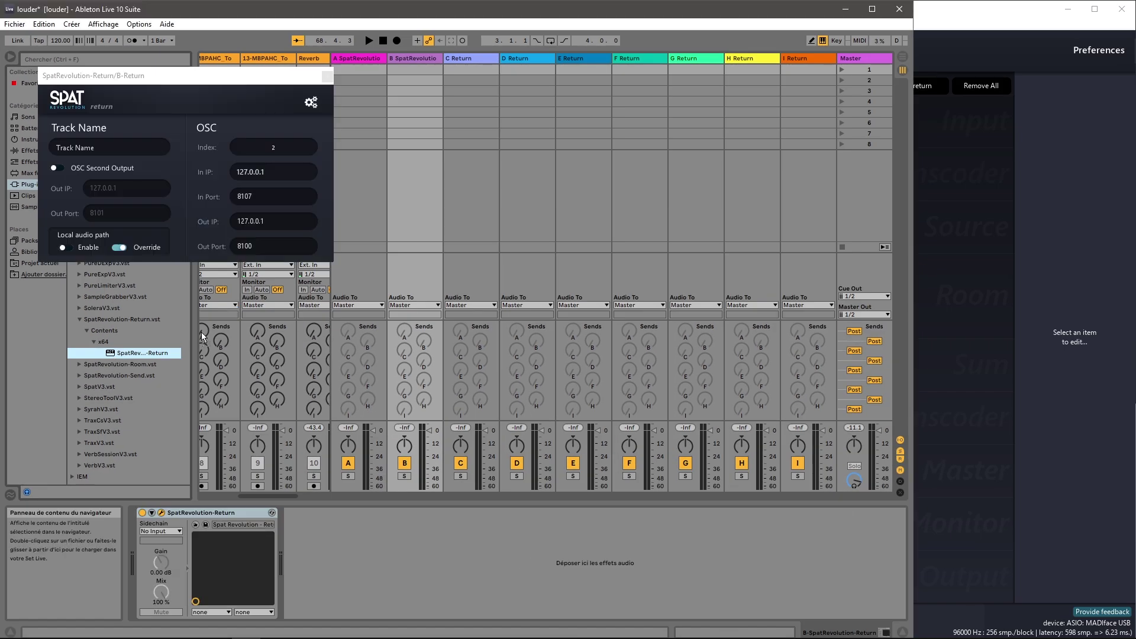
drag(143, 353, 471, 58)
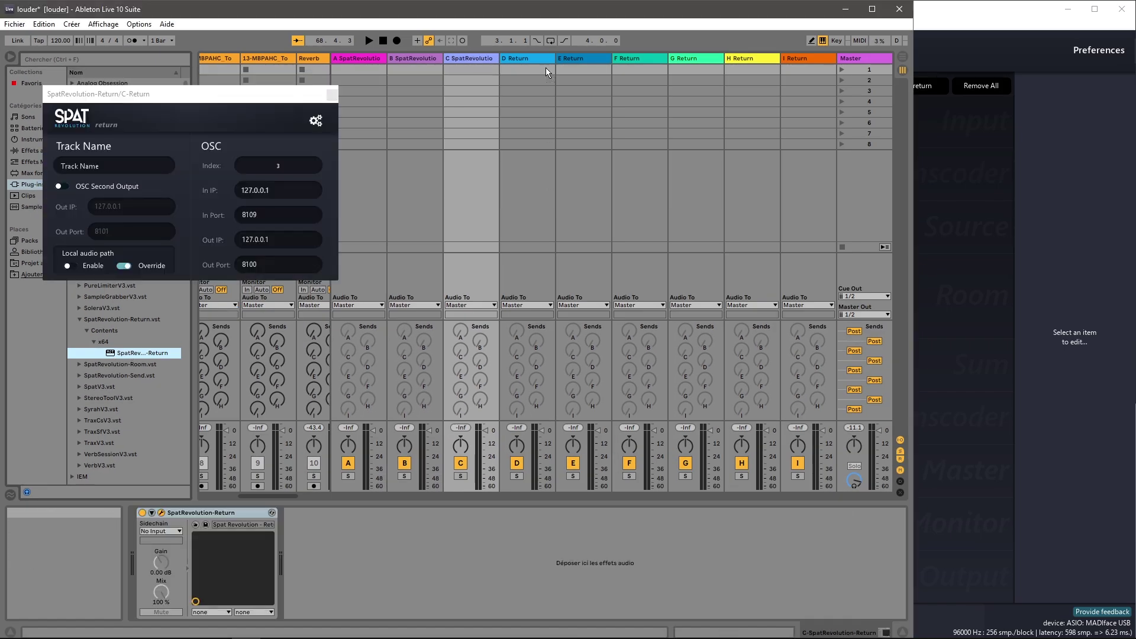
mouse_move(143, 353)
mouse_down()
mouse_move(526, 59)
mouse_move(639, 59)
mouse_up()
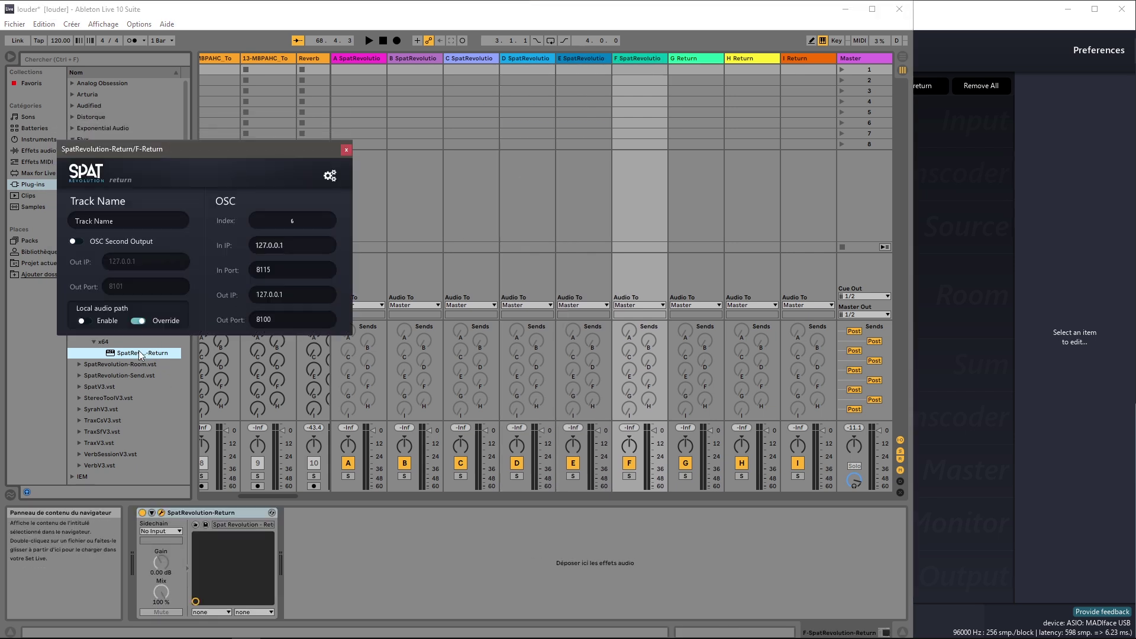
drag(142, 353, 708, 59)
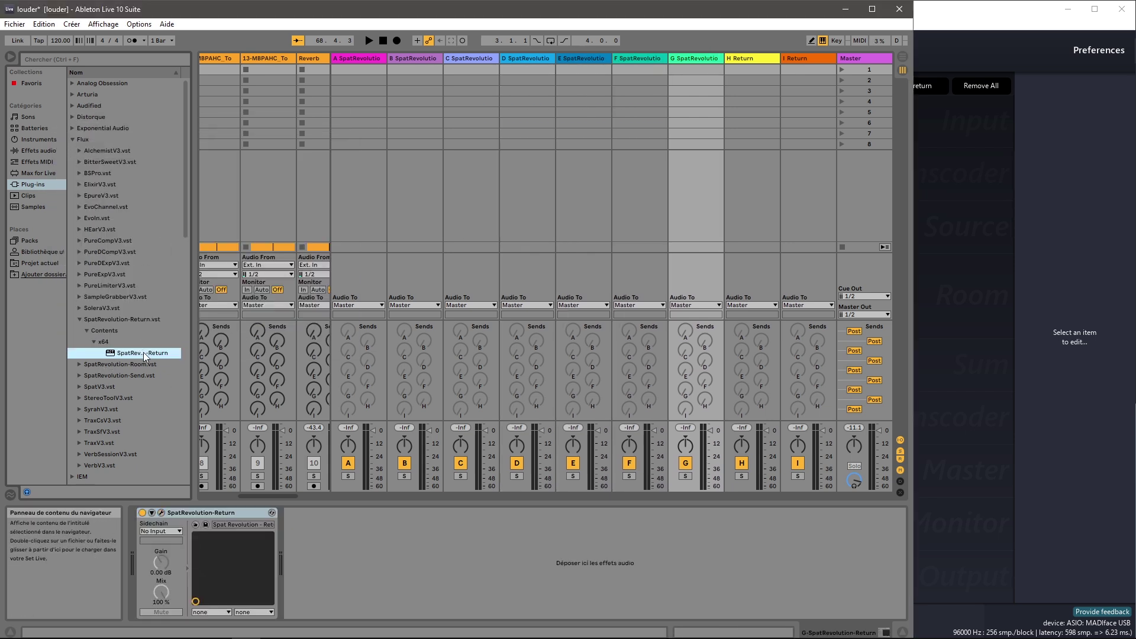
drag(142, 352, 741, 59)
click(356, 185)
drag(142, 353, 798, 59)
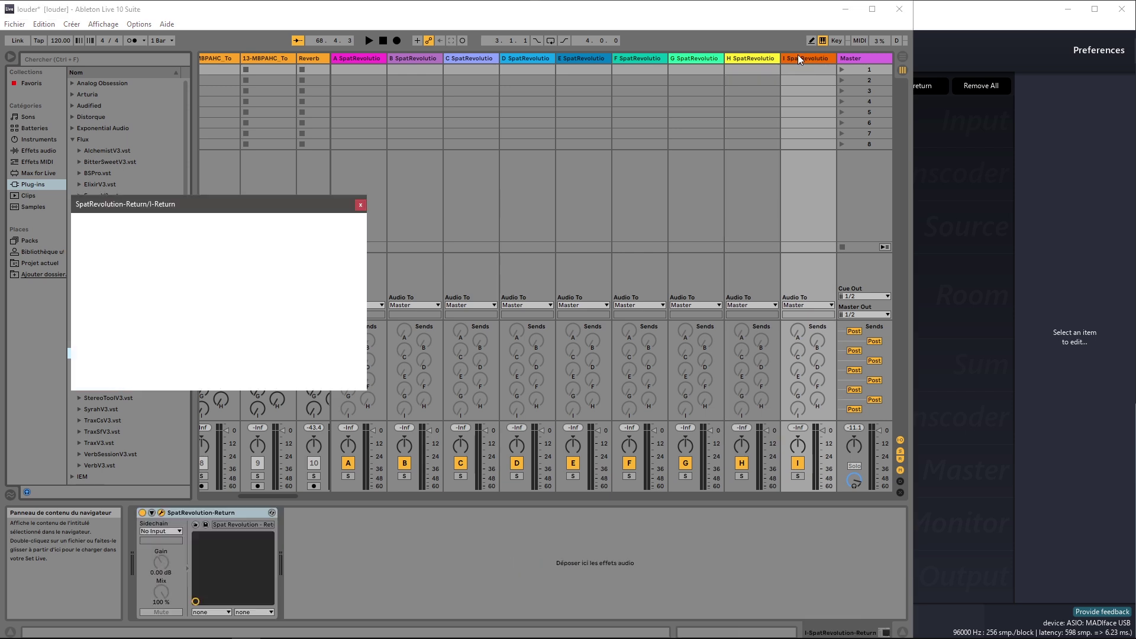
Step: Close I Return's plugin window and hide the return tracks from the mixer
click(363, 206)
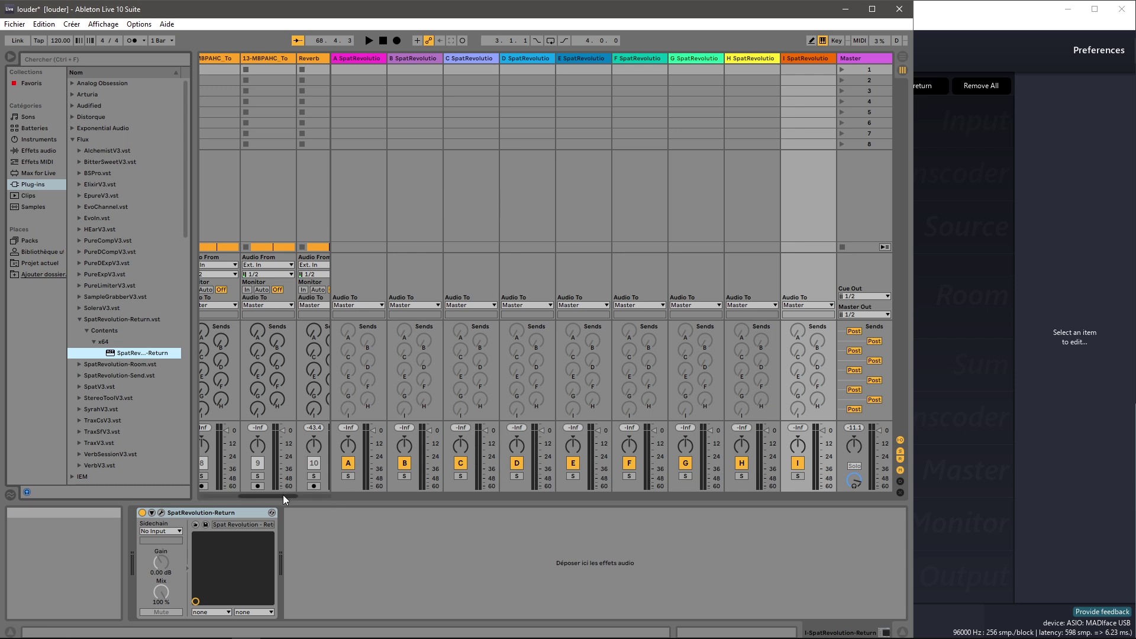
drag(338, 501, 198, 499)
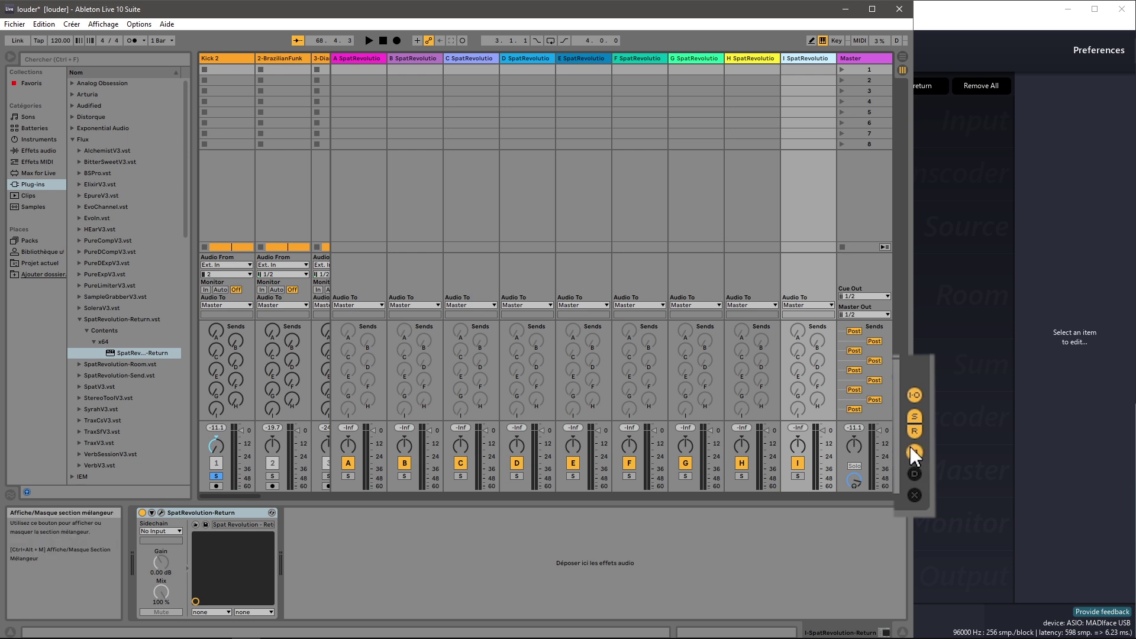
click(900, 452)
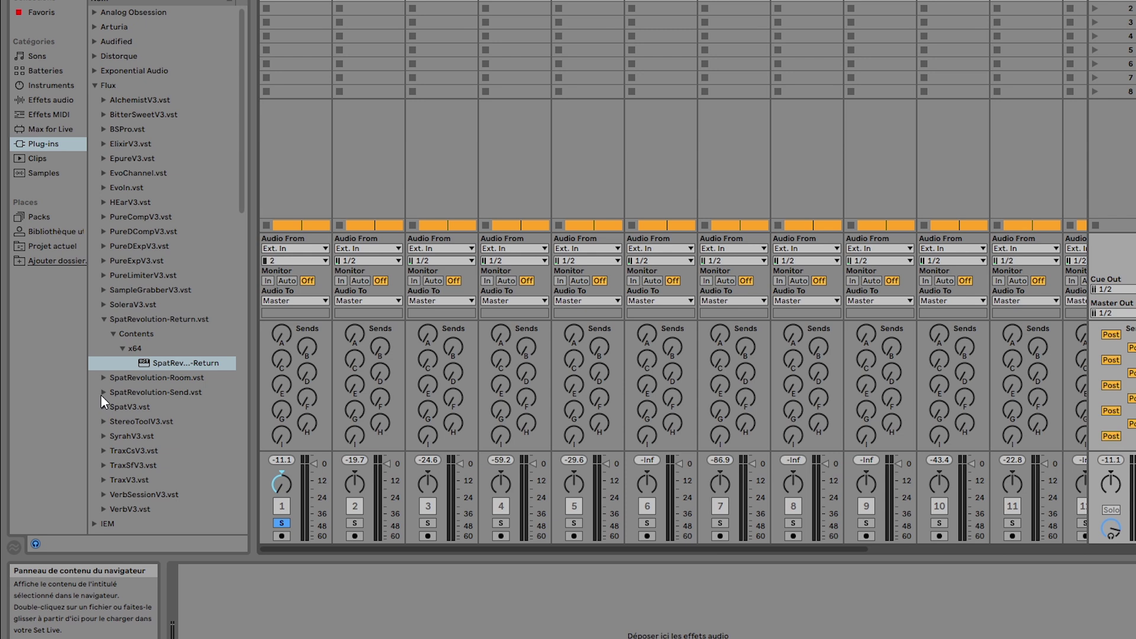
Step: Load the SpatRevolution-Send plugin onto Kick 2
click(103, 392)
click(147, 392)
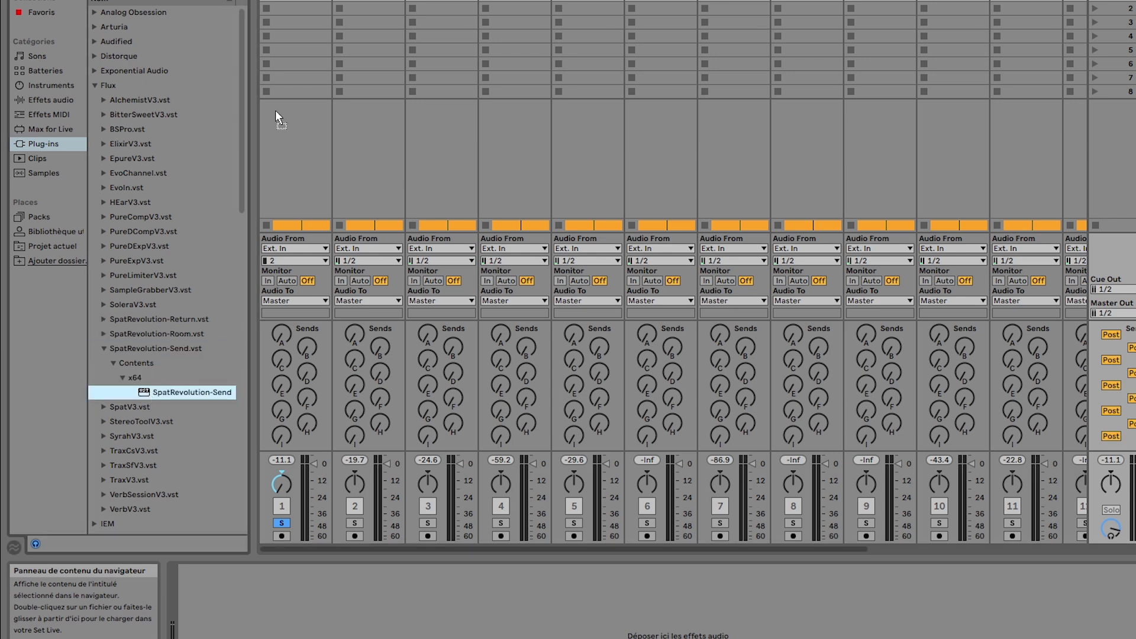
drag(147, 392, 277, 129)
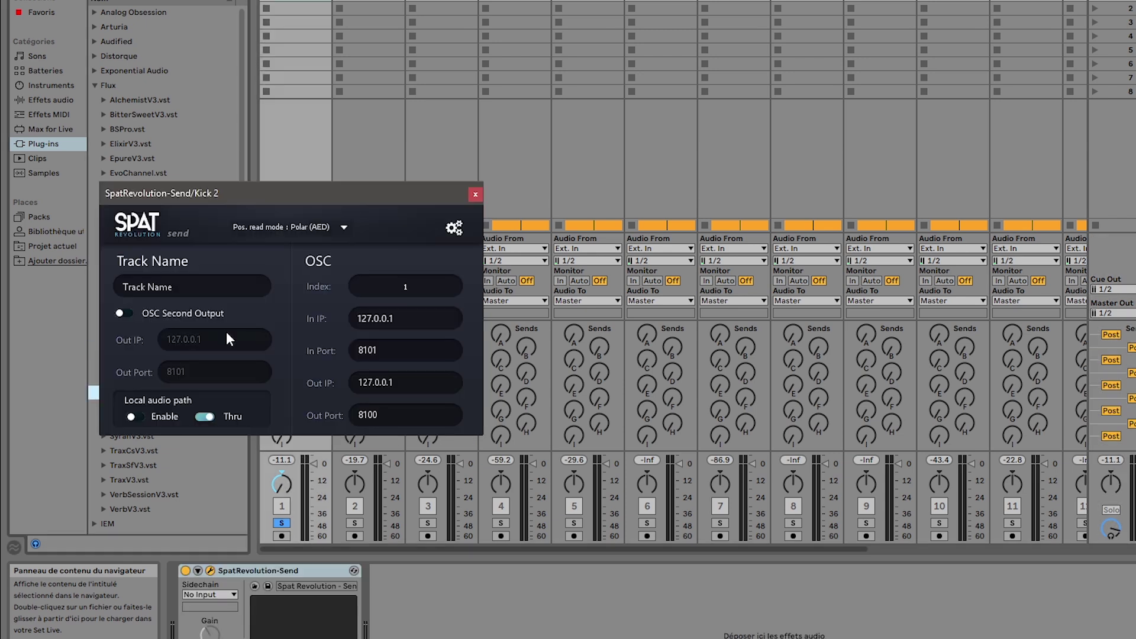
click(474, 195)
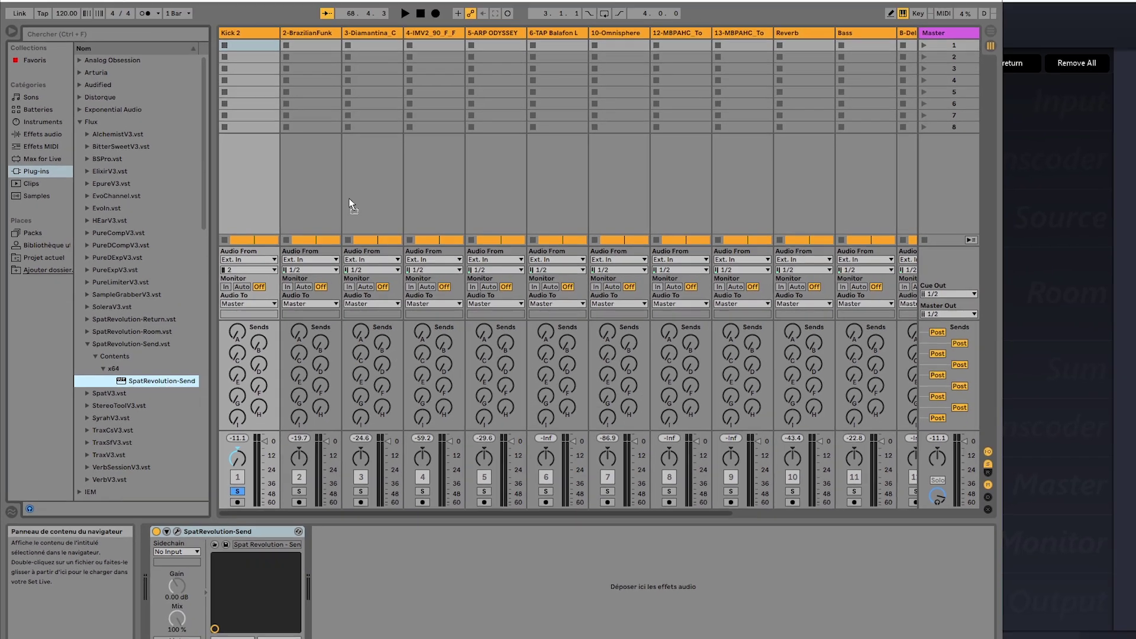
Step: Add the Send plugin to 2-BrazilianFunk, track 6, 10-Omnisphere and tracks 12–13
drag(191, 393, 442, 160)
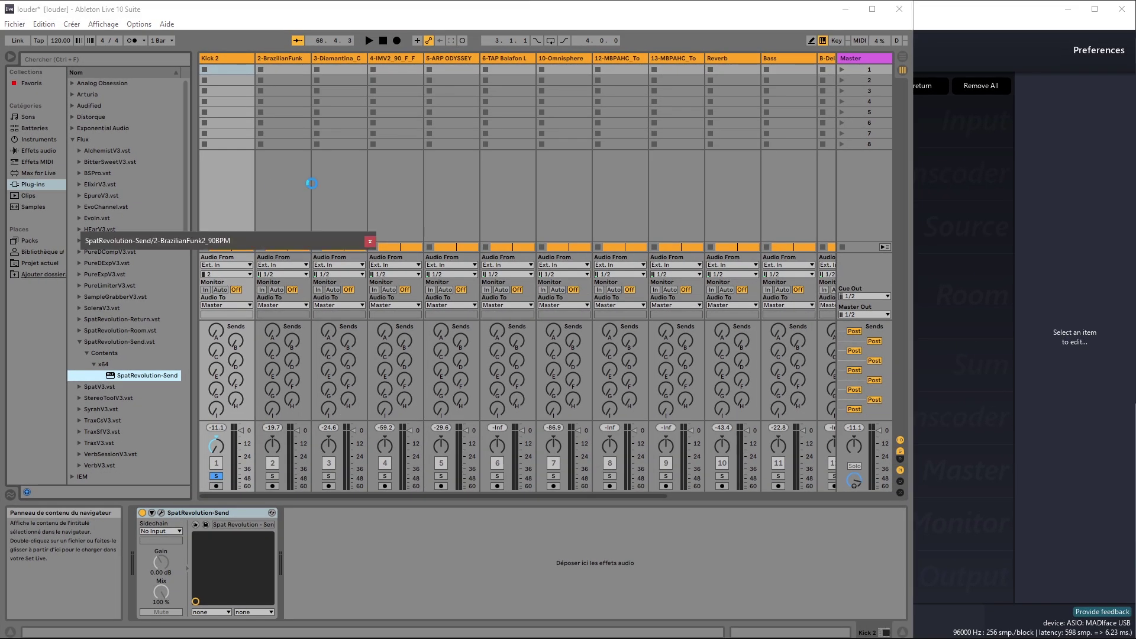
click(373, 260)
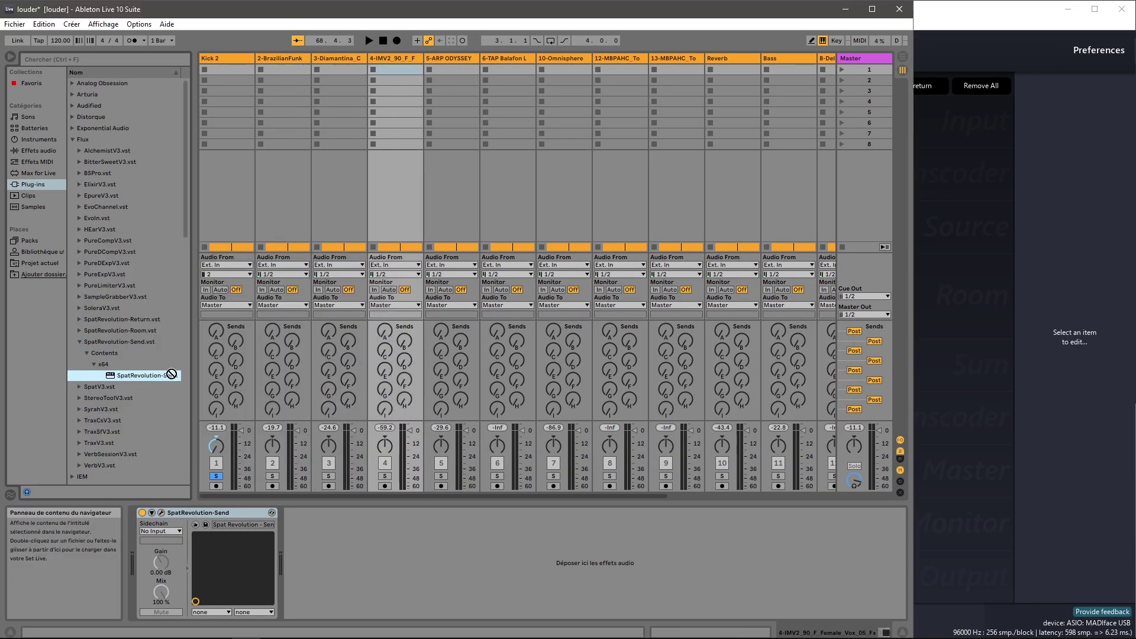
drag(142, 375, 391, 191)
click(377, 289)
drag(142, 375, 532, 196)
click(396, 311)
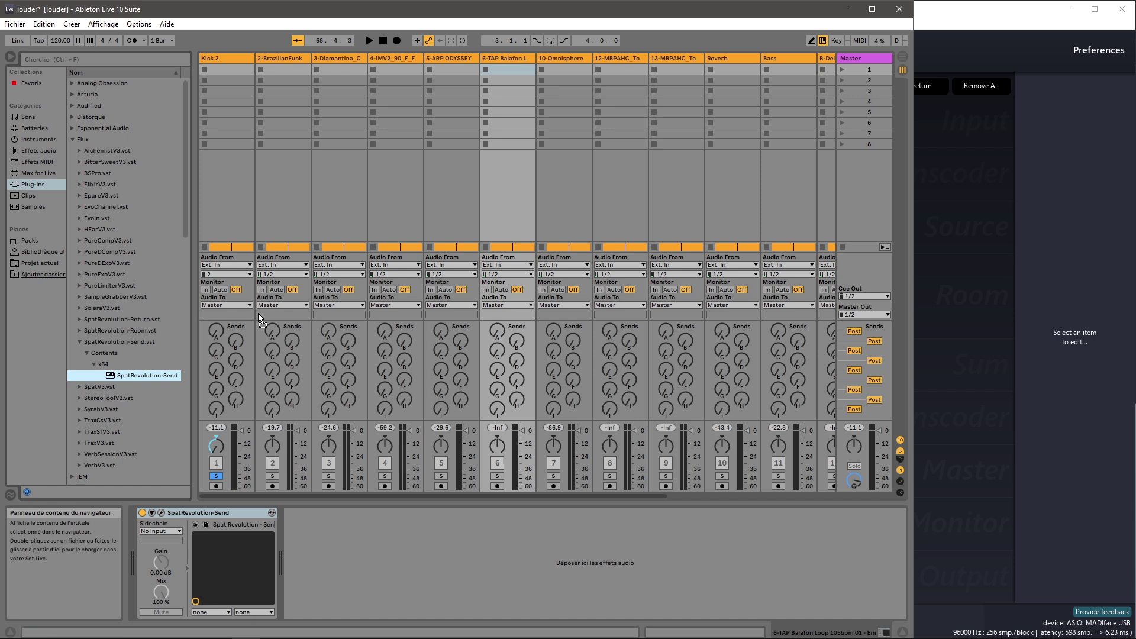
drag(142, 375, 568, 173)
click(396, 330)
click(394, 351)
mouse_move(142, 376)
mouse_down()
mouse_move(622, 195)
mouse_move(676, 196)
mouse_up()
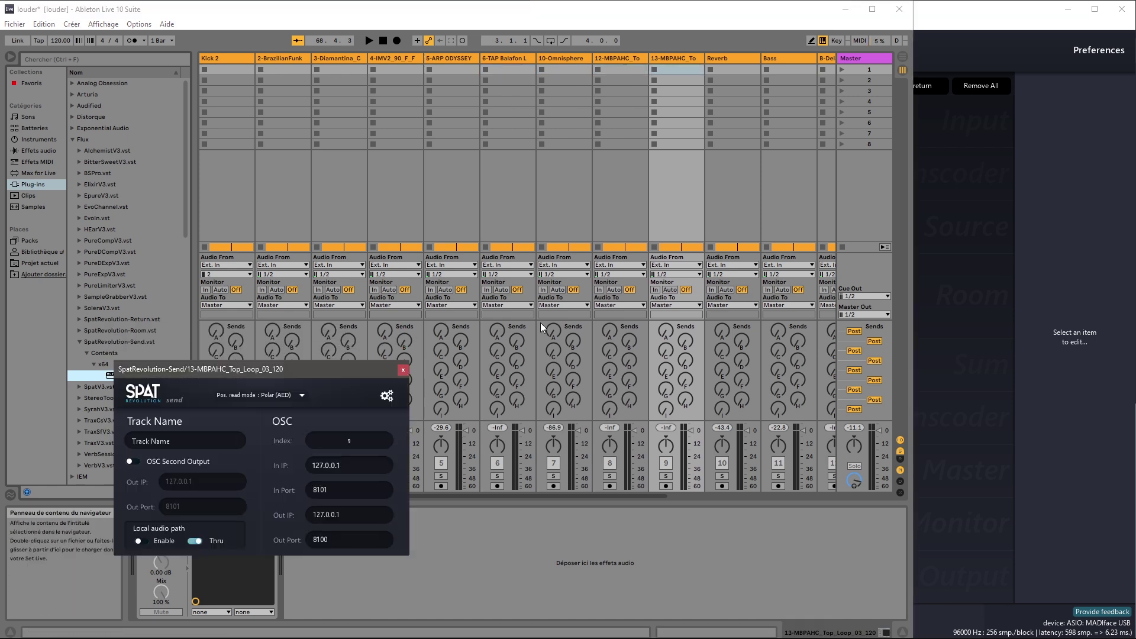
click(399, 368)
drag(143, 376, 733, 182)
Step: Add the Send plugin to 8-Delay, Clap and Theme 2, then open Kick 2's Send settings
click(399, 391)
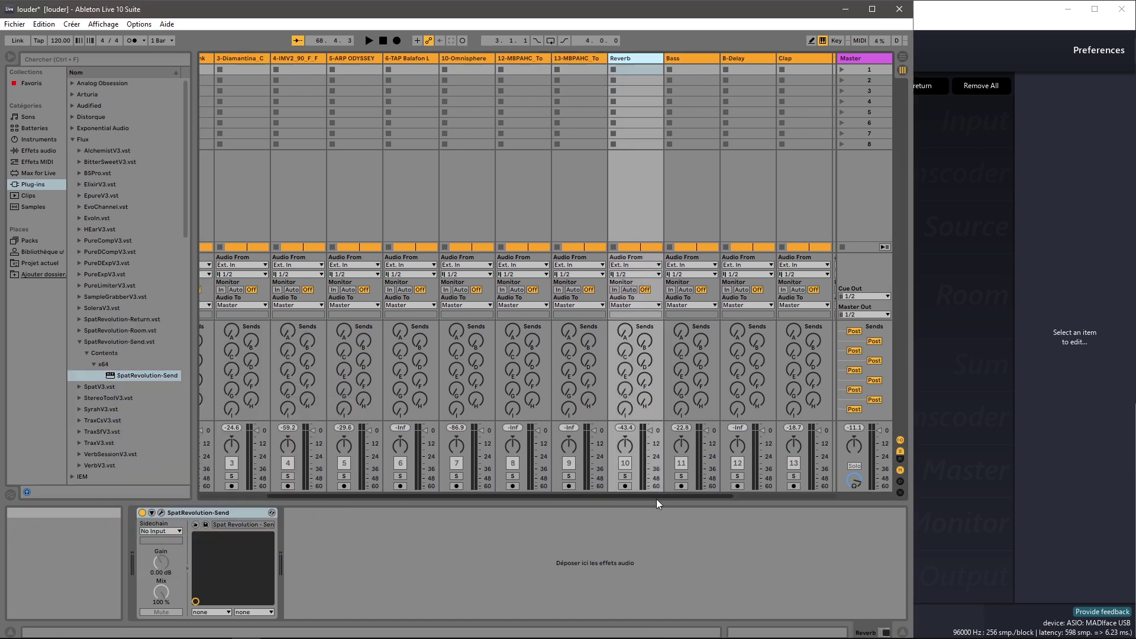
scroll(533, 356, right, 5)
click(404, 409)
mouse_move(142, 375)
mouse_down()
mouse_move(541, 195)
mouse_move(597, 196)
mouse_up()
click(404, 417)
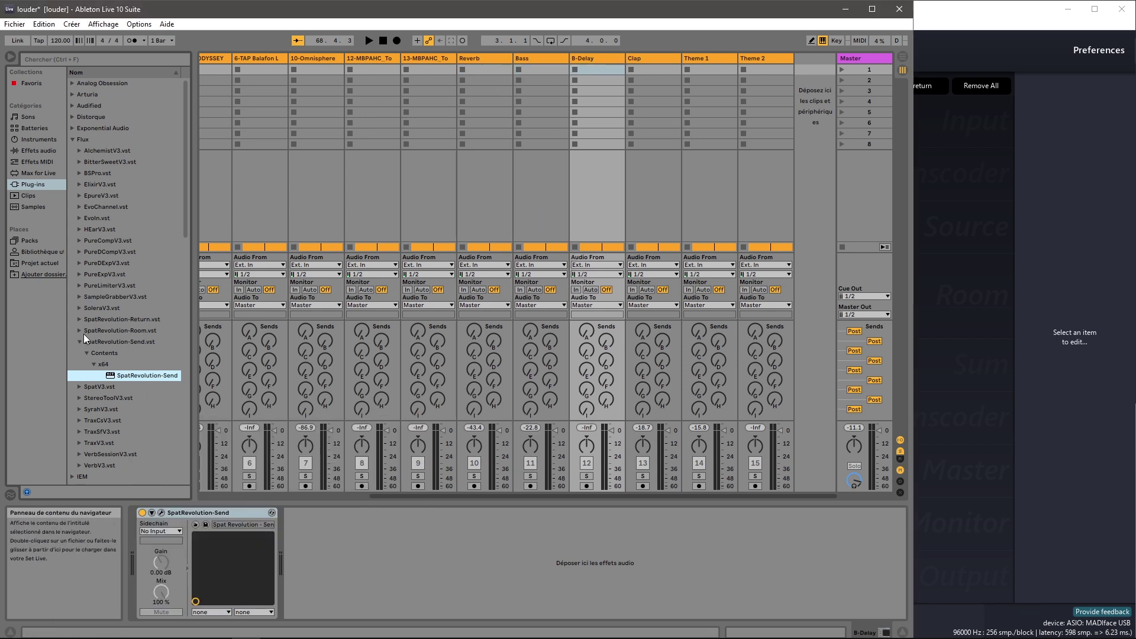
drag(142, 376, 653, 196)
click(404, 437)
click(431, 455)
mouse_move(143, 376)
mouse_down()
mouse_move(708, 196)
mouse_move(763, 196)
mouse_up()
click(432, 455)
scroll(533, 355, left, 8)
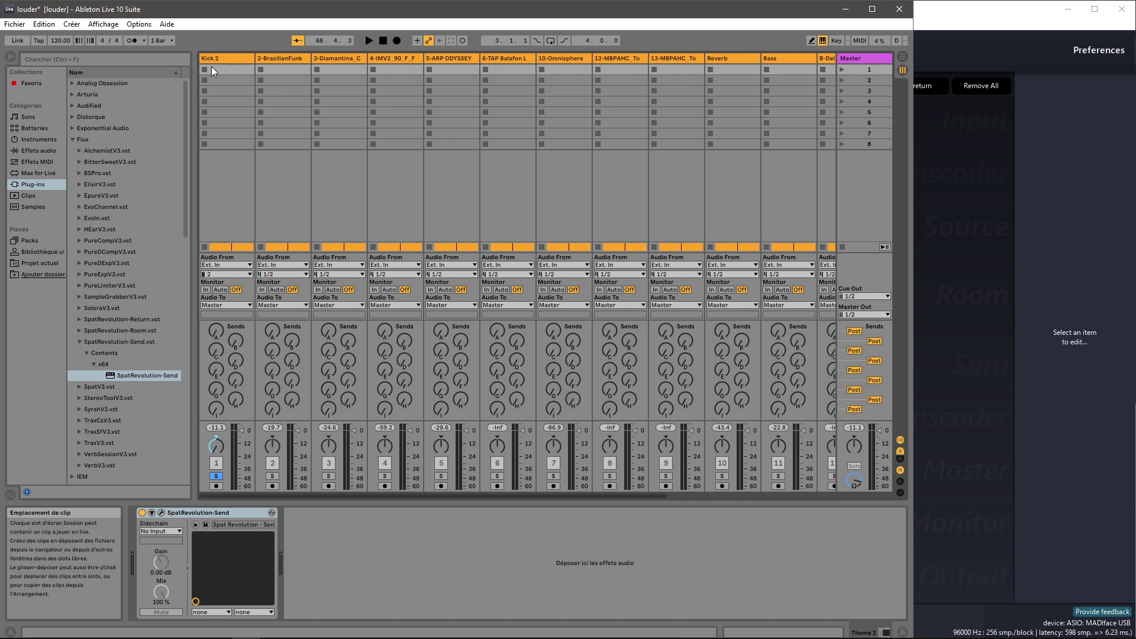
click(227, 196)
click(160, 513)
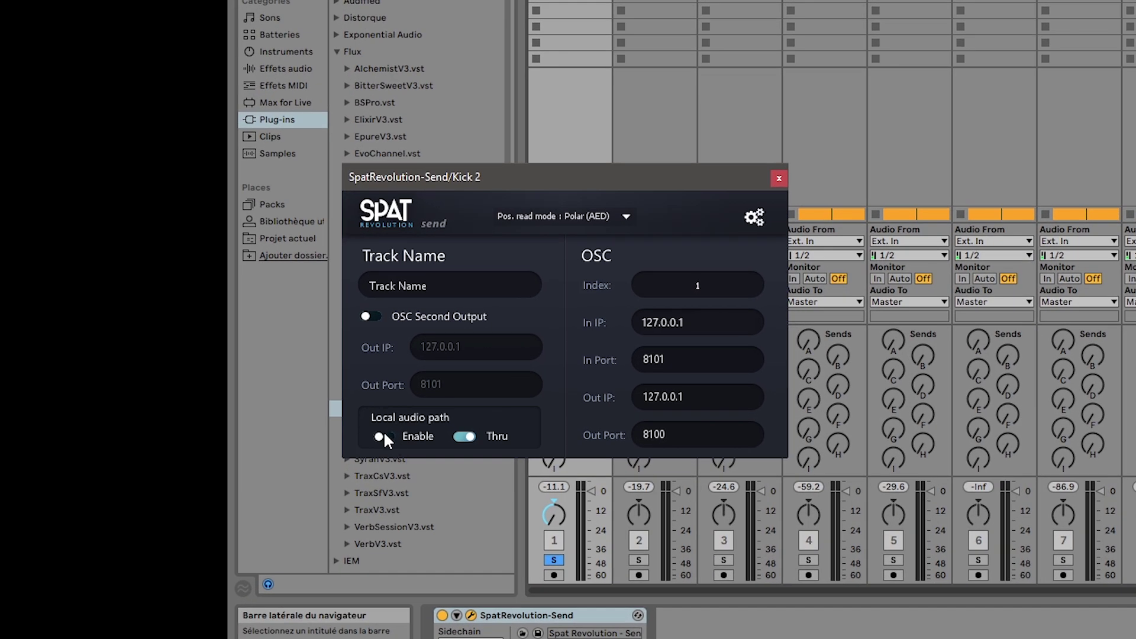
Step: Enable the local audio path on Kick 2's Send and the A-Return plugin, closing both windows
click(382, 437)
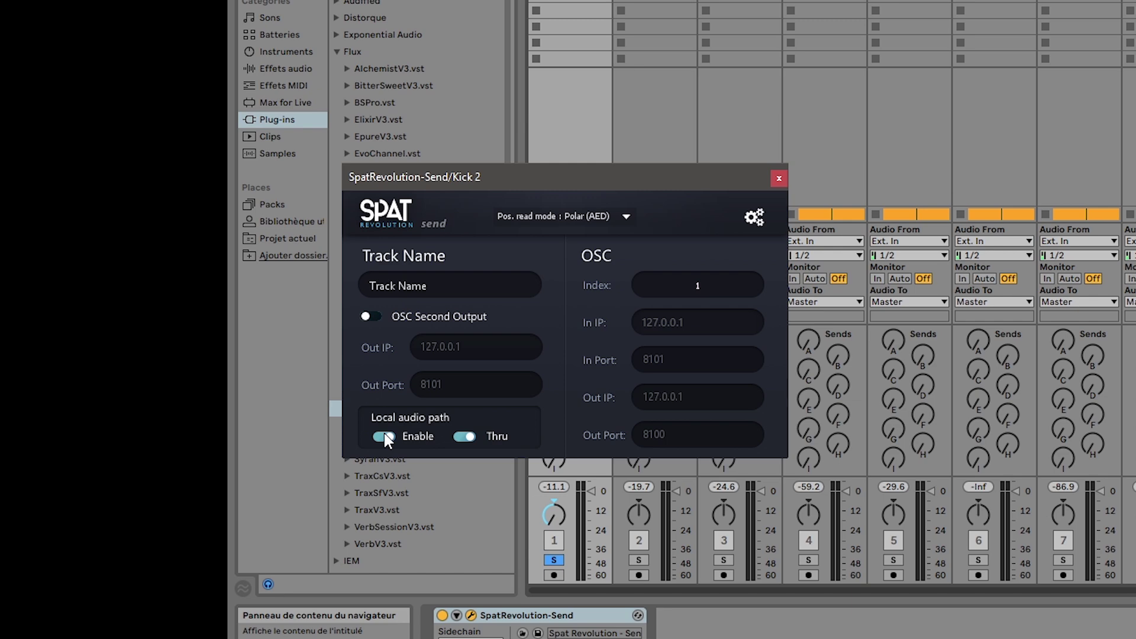
click(780, 179)
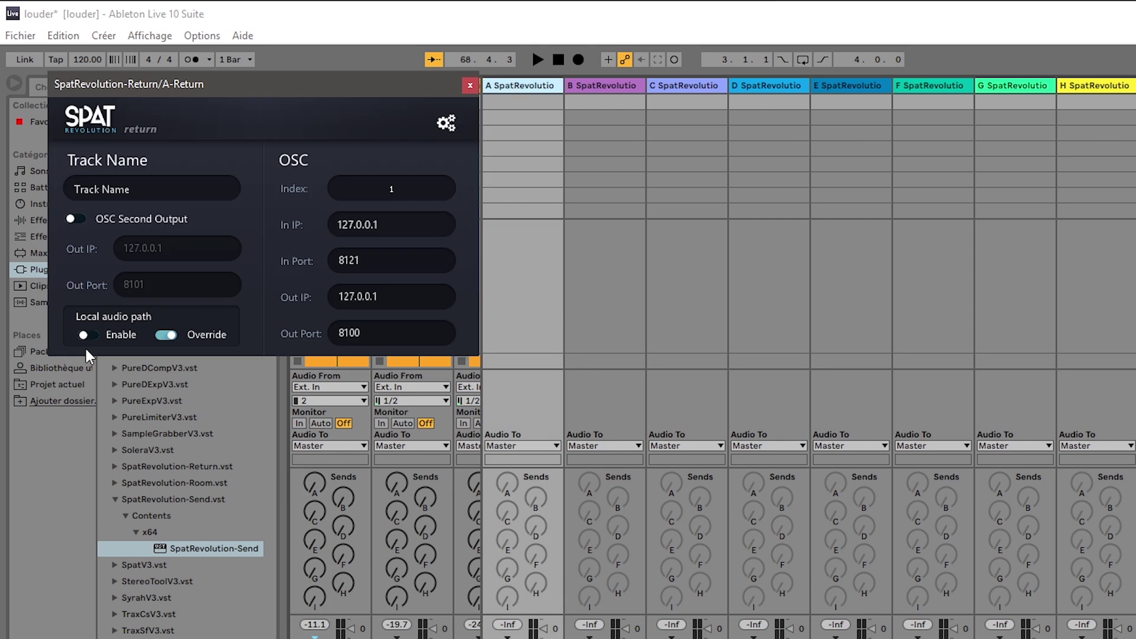
click(85, 334)
click(472, 86)
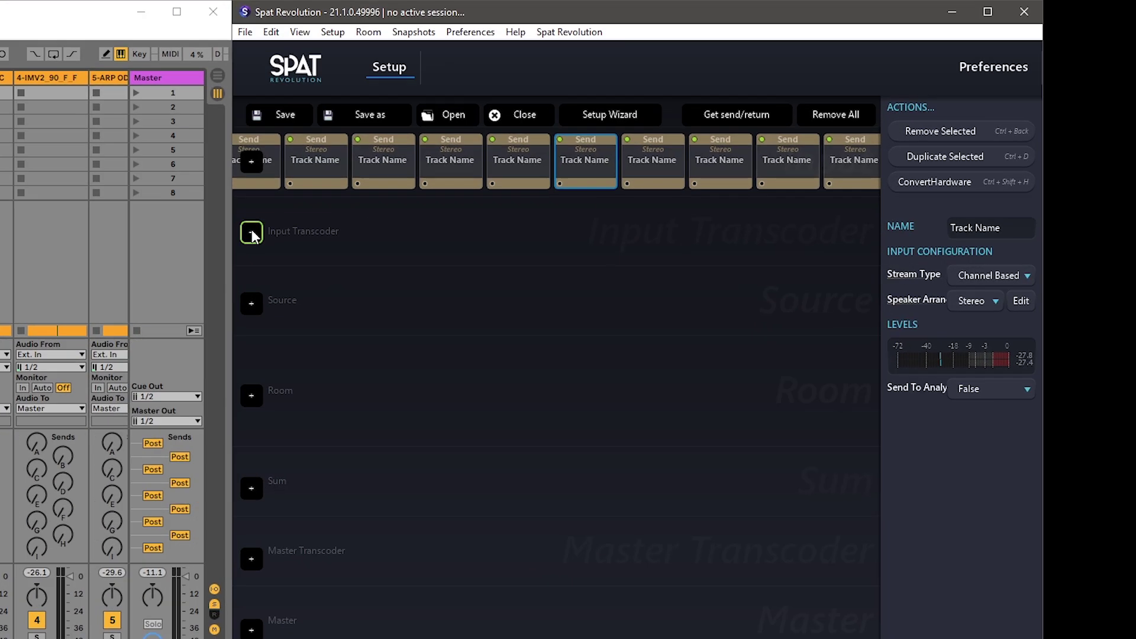
Step: Add an input transcoder and connect it beneath the first stereo Send track
click(253, 235)
drag(584, 183, 569, 238)
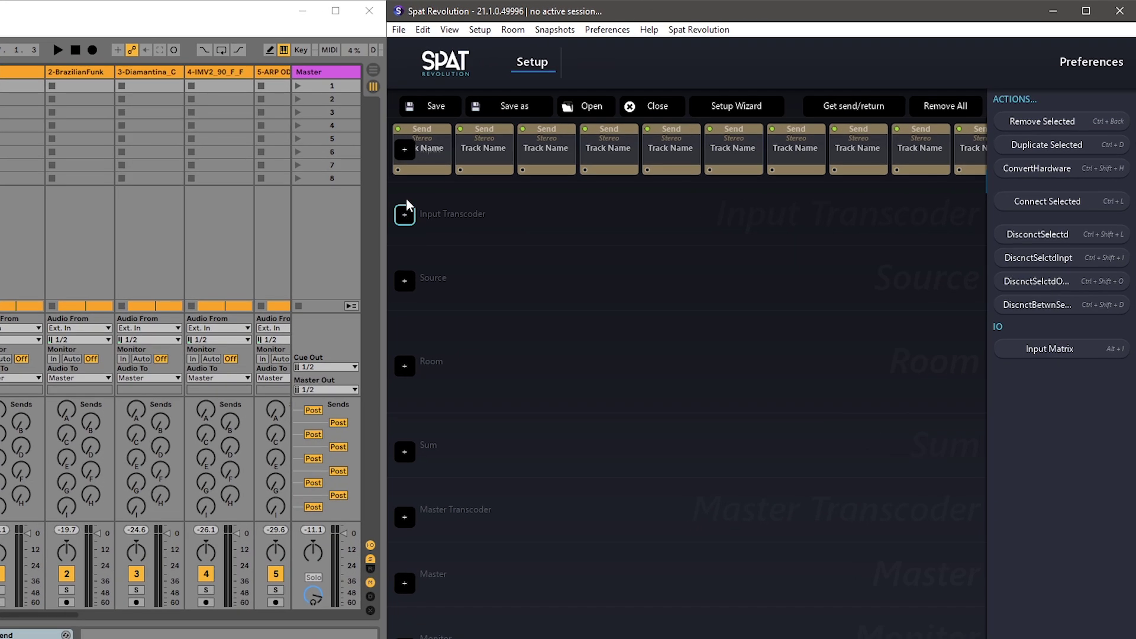
drag(559, 119, 636, 189)
drag(519, 236, 981, 218)
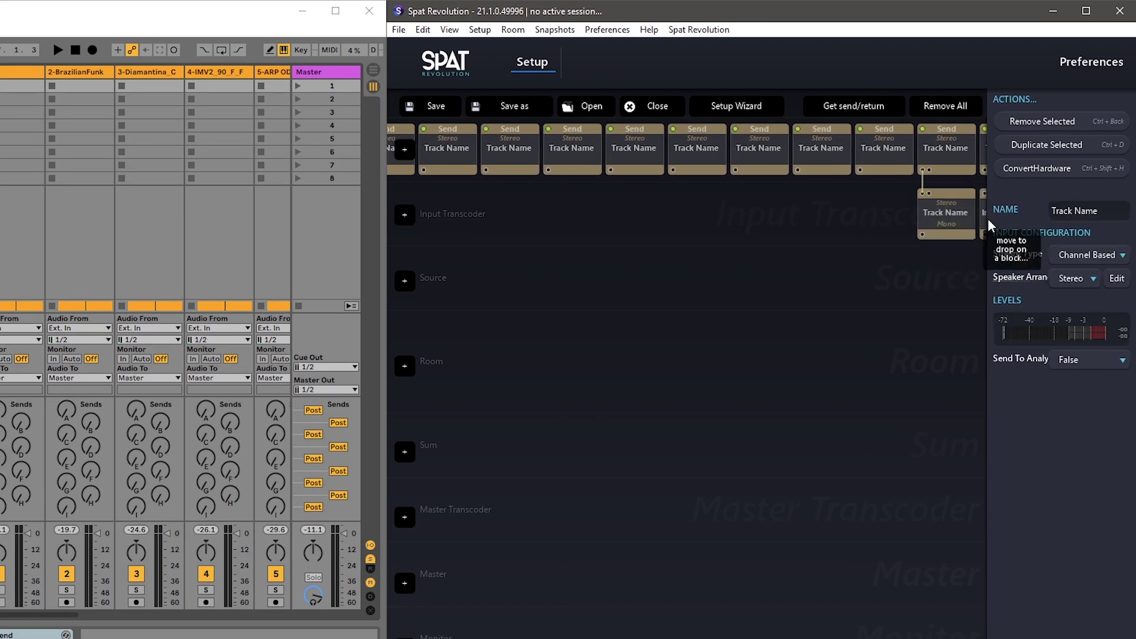
drag(983, 218, 981, 220)
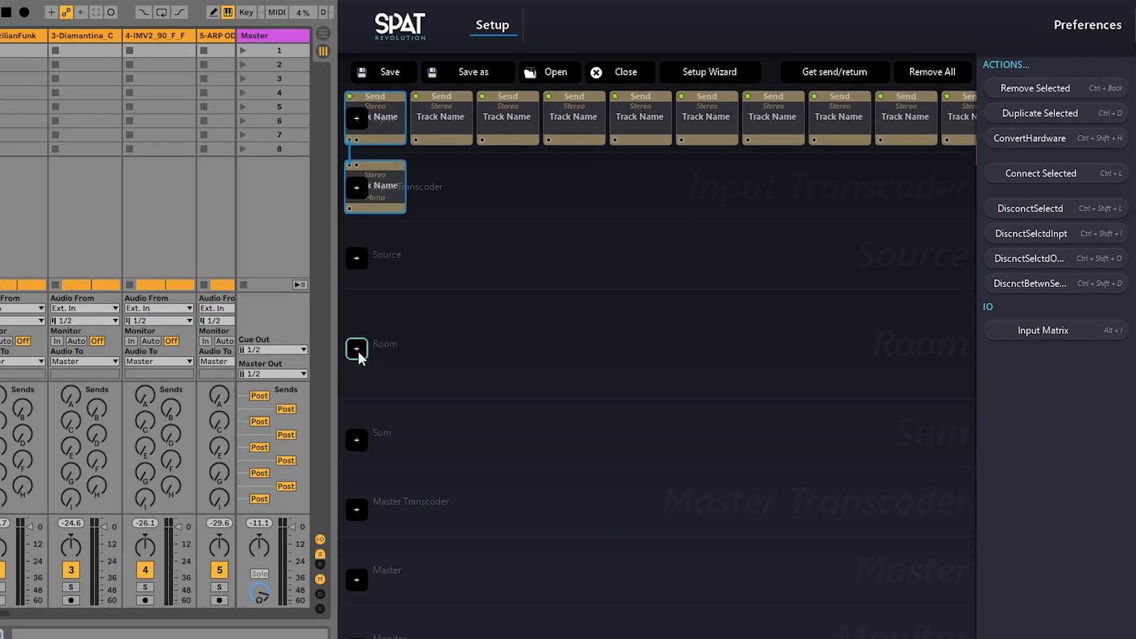
Step: Add three rooms and set Room 1's stream type to Binaural
click(358, 351)
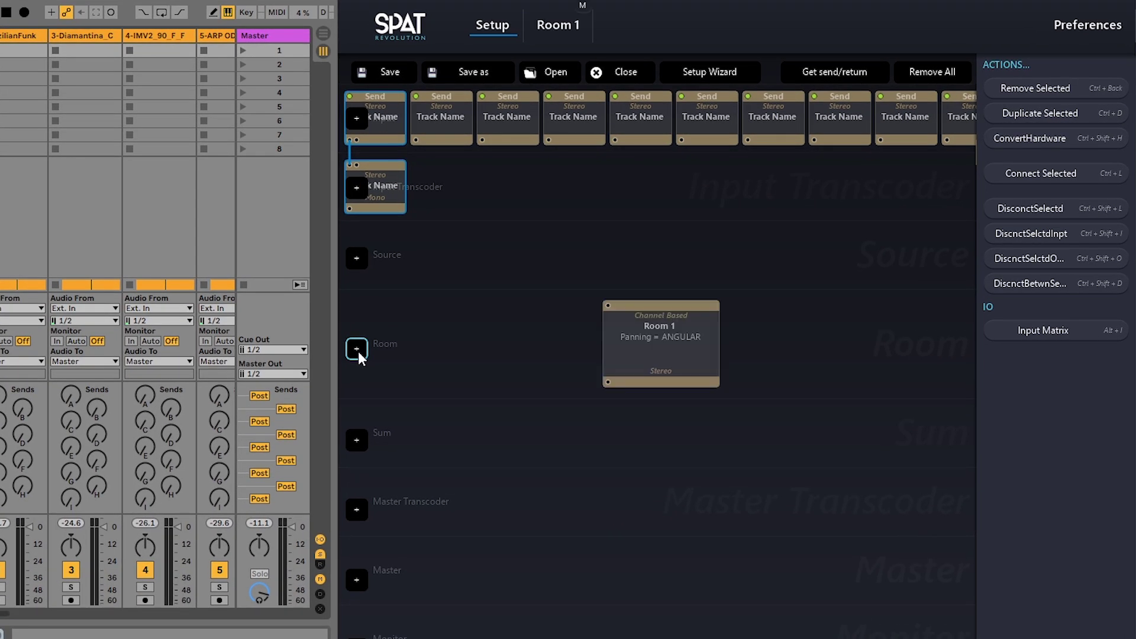
click(358, 350)
click(540, 347)
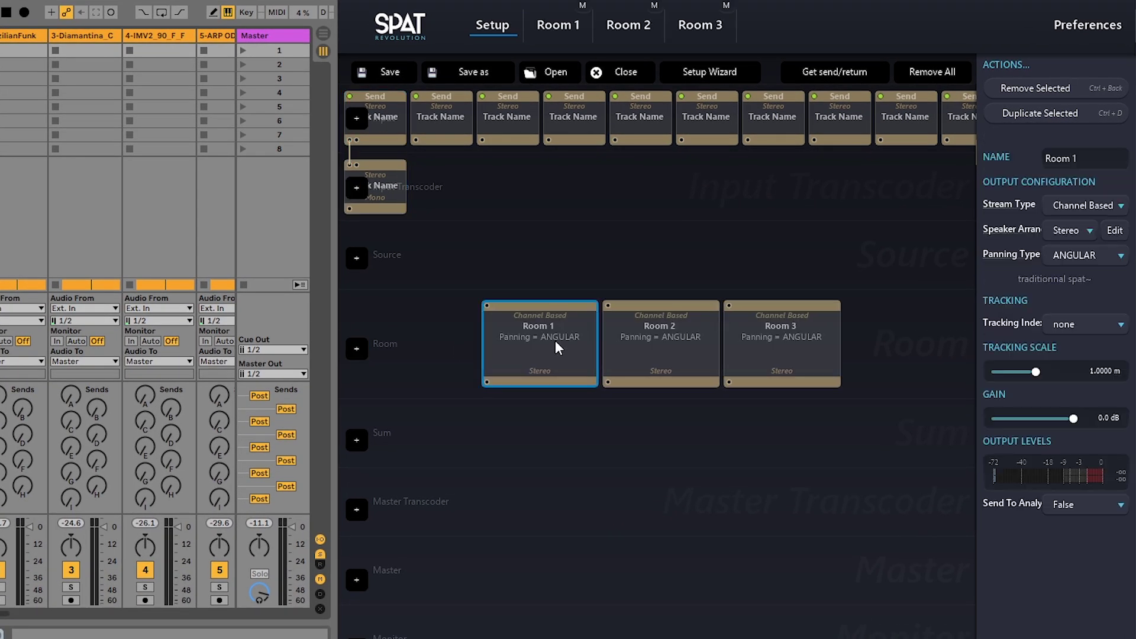
click(1087, 205)
click(1066, 239)
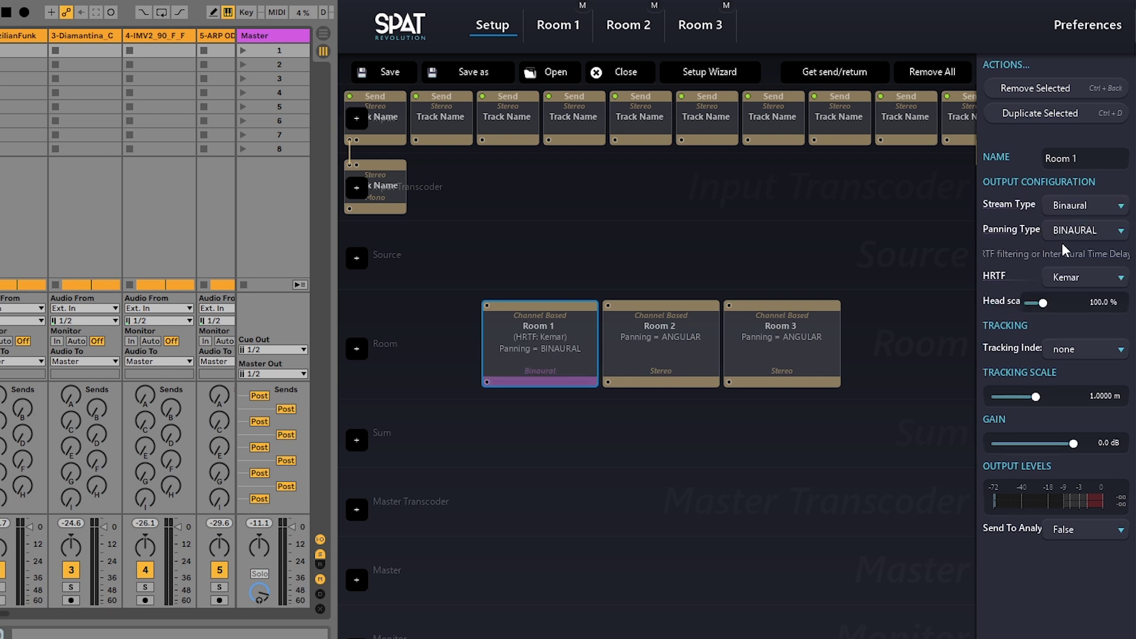
Step: Set Room 2 to QUAD, Room 3 to 7.1.4 Dolby Atmos, and connect the transcoder to Room 1
click(661, 347)
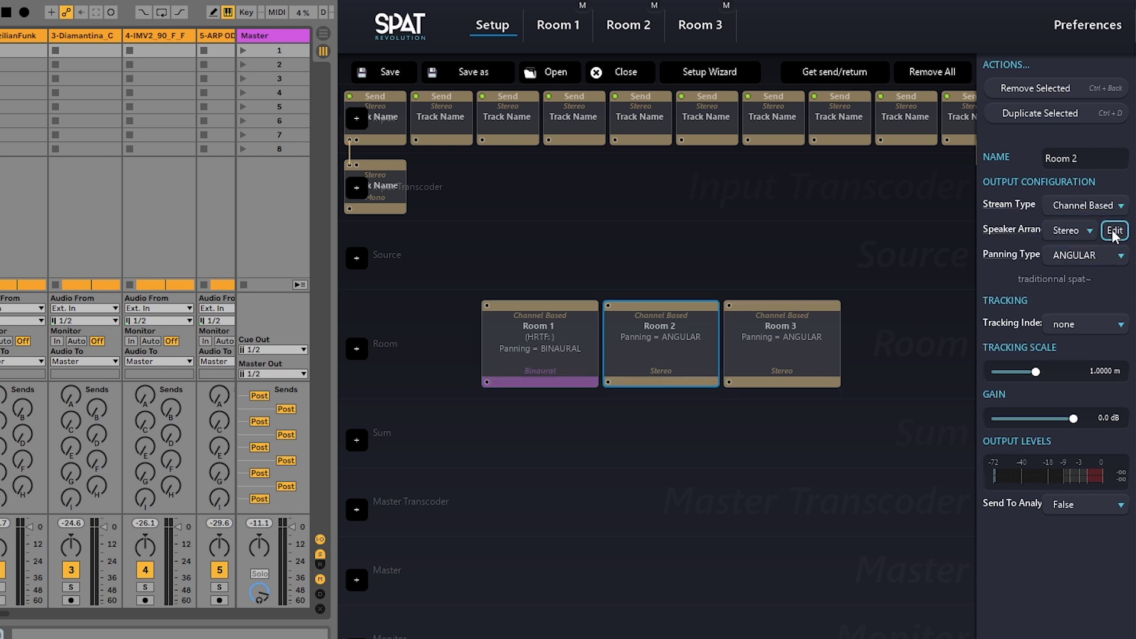
click(1089, 231)
click(1052, 284)
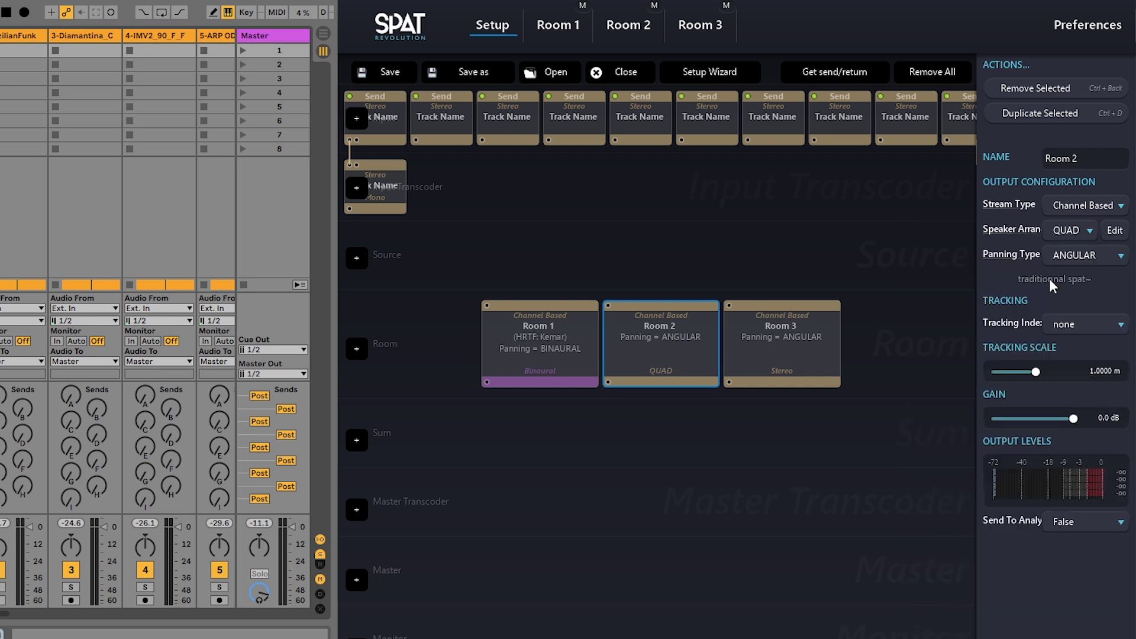
click(797, 347)
click(1074, 230)
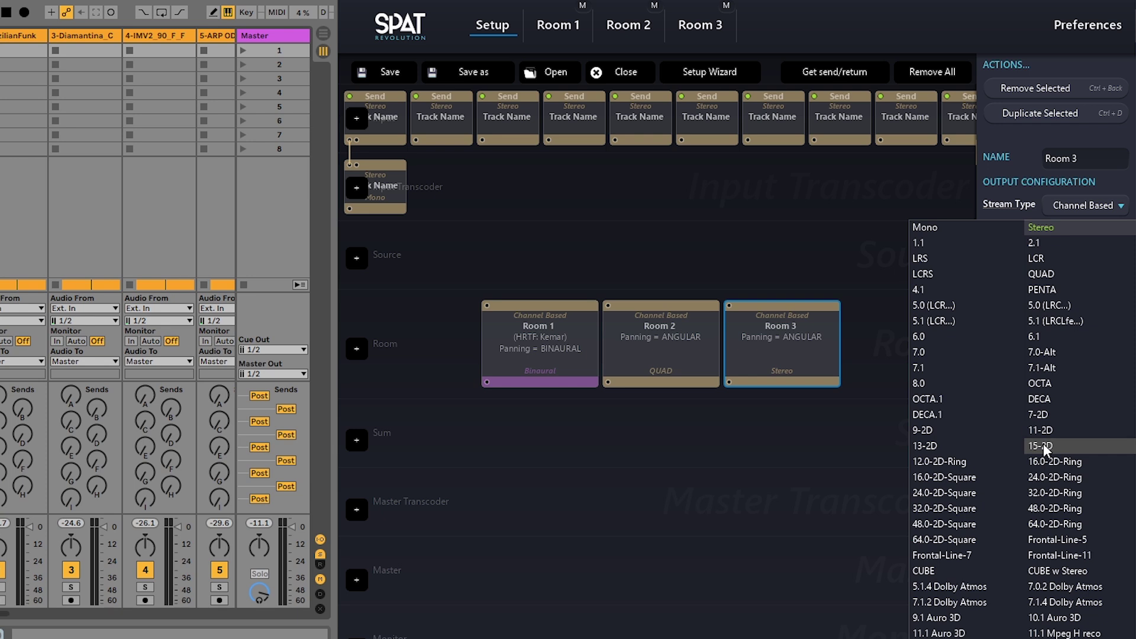
click(1074, 603)
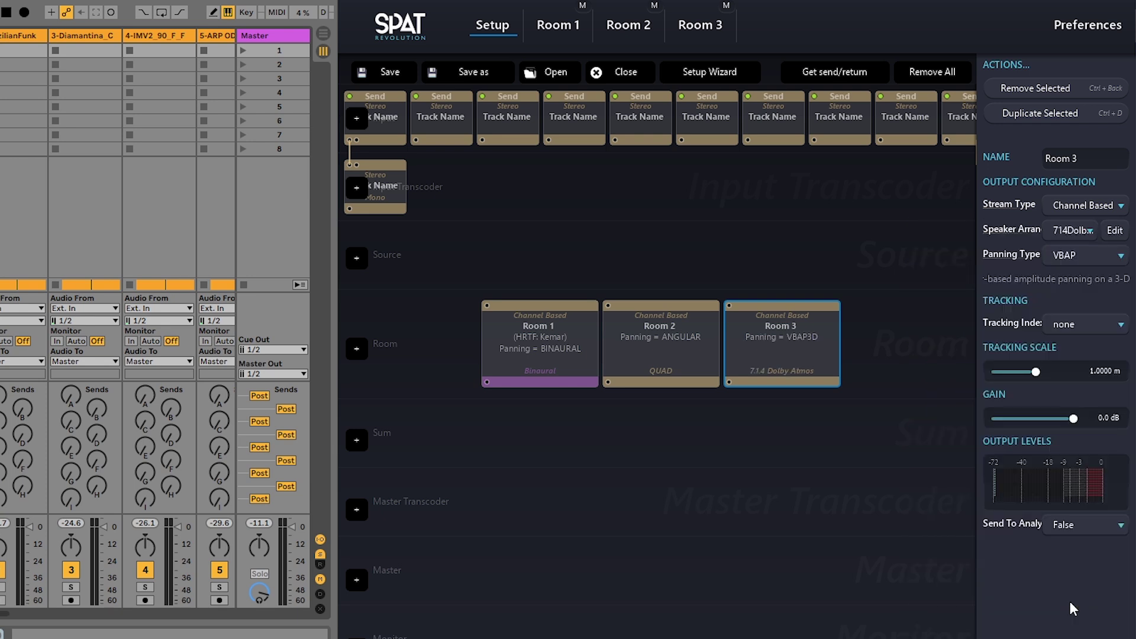
click(361, 177)
drag(361, 177, 530, 359)
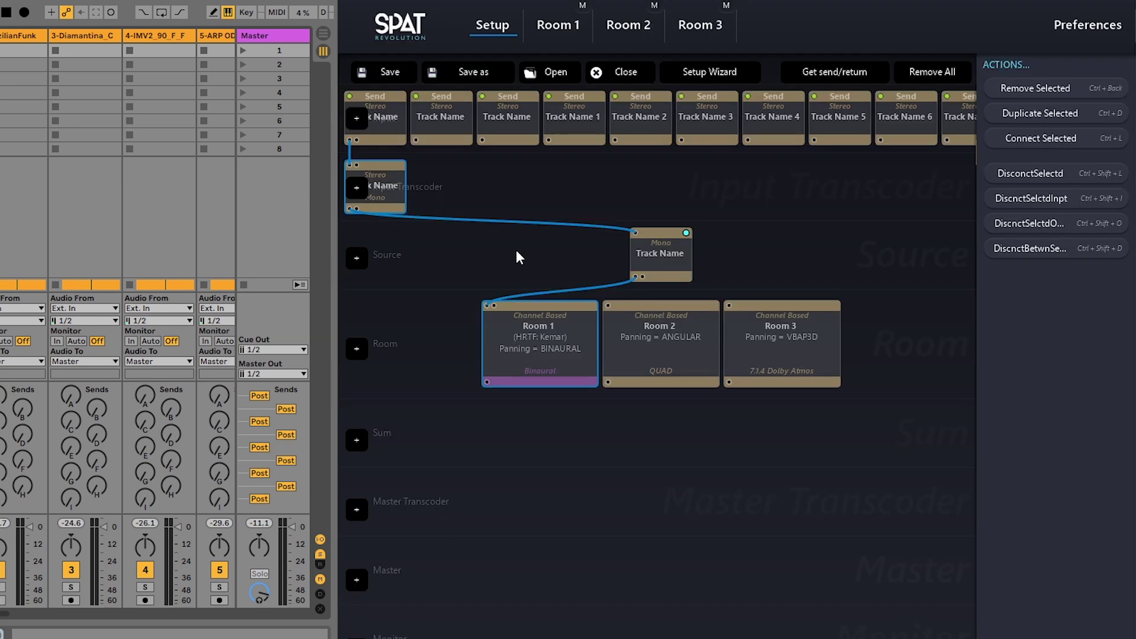
Step: Wire all Send-track sources into Room 1, then connect the source row to Rooms 2 and 3
drag(433, 161, 975, 103)
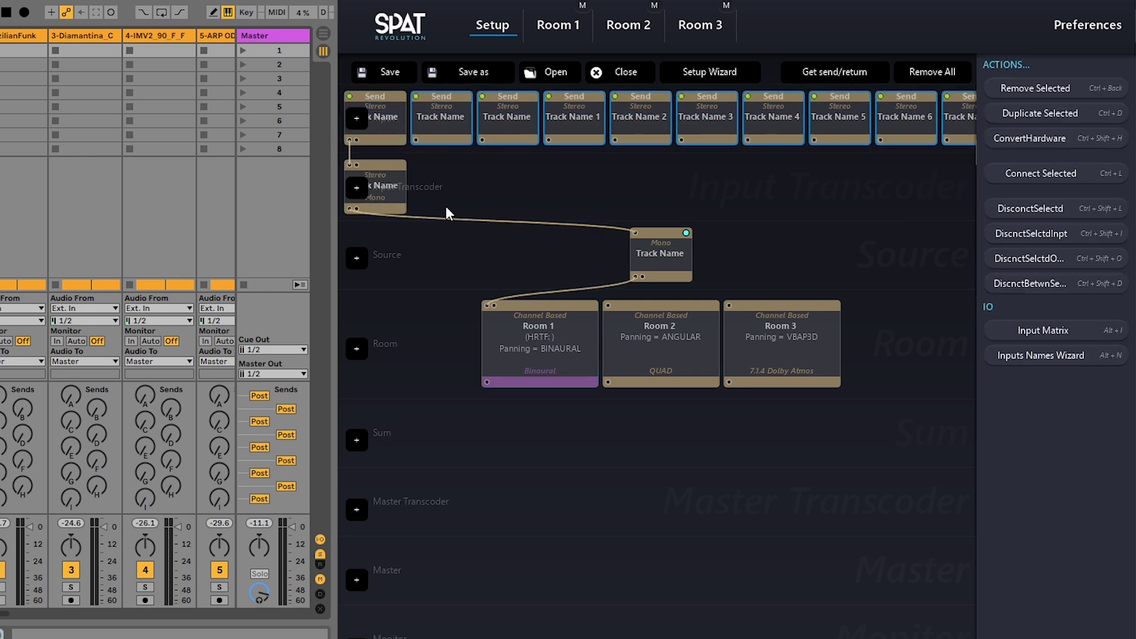
drag(431, 139, 551, 309)
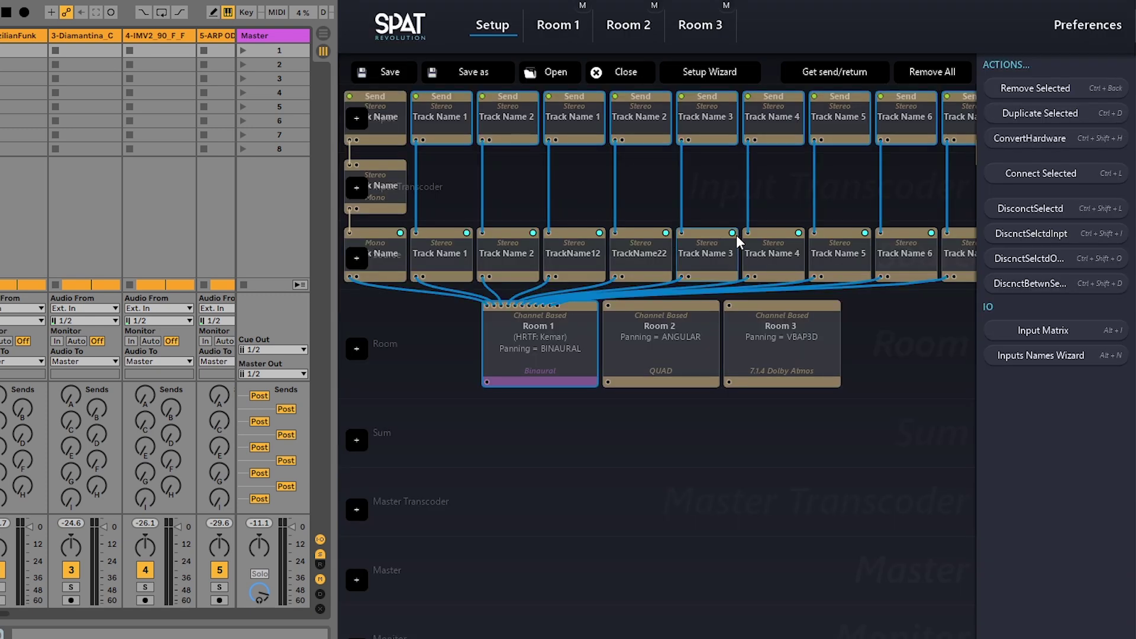
scroll(839, 390, right, 2)
click(899, 365)
drag(795, 196, 782, 337)
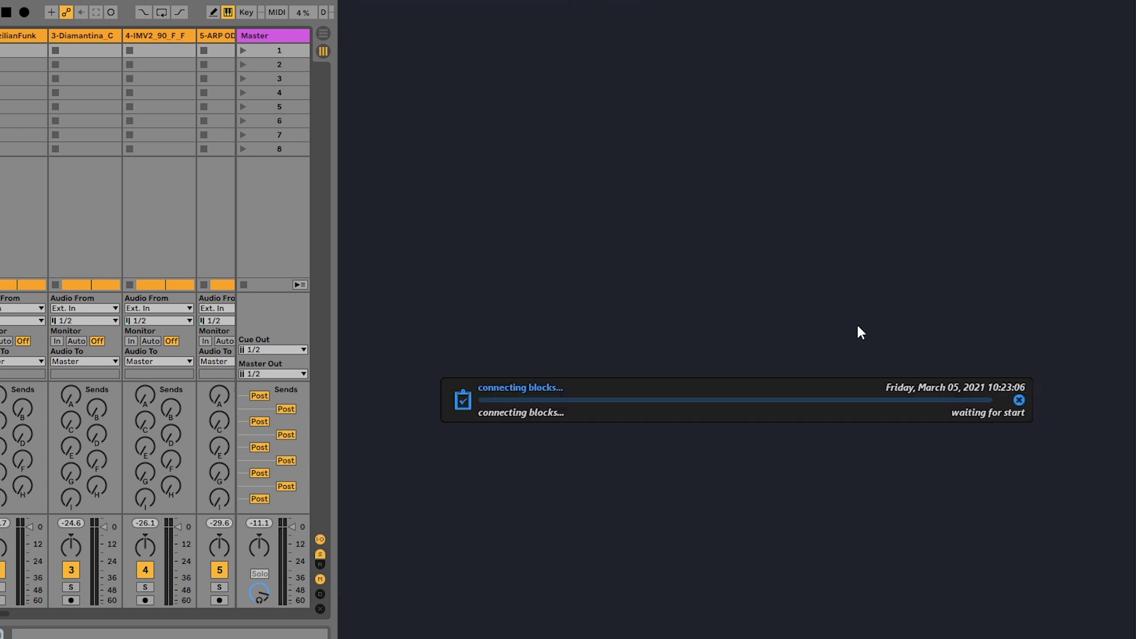
scroll(896, 223, left, 2)
drag(769, 122, 880, 122)
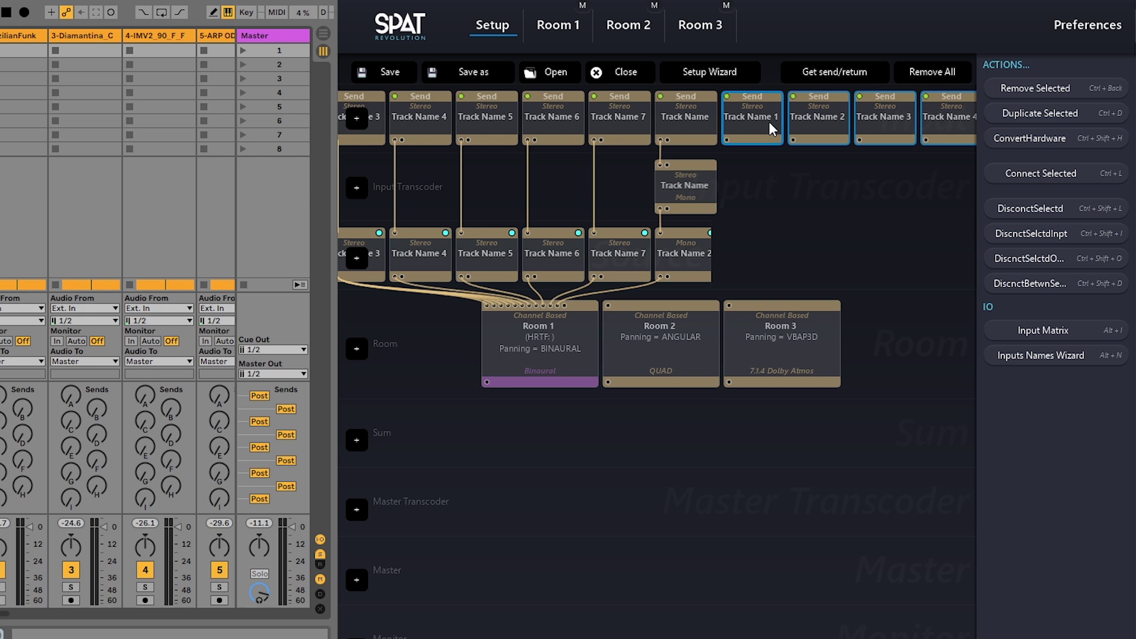
mouse_move(751, 140)
mouse_down()
mouse_move(522, 321)
mouse_move(539, 324)
mouse_up()
scroll(587, 516, left, 2)
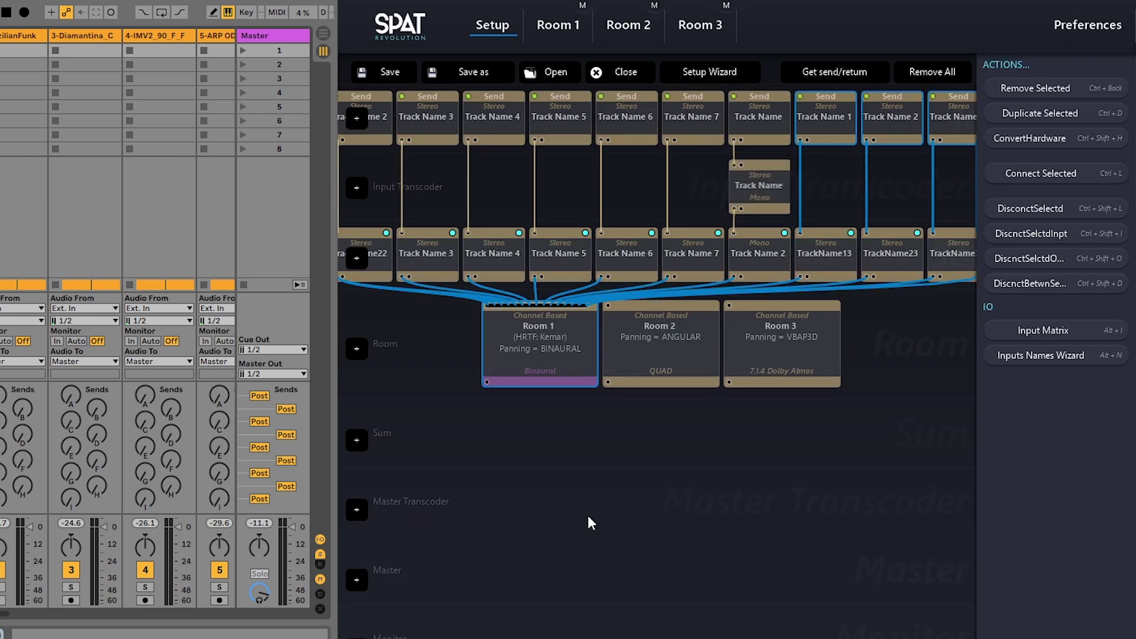
scroll(549, 410, left, 2)
click(450, 242)
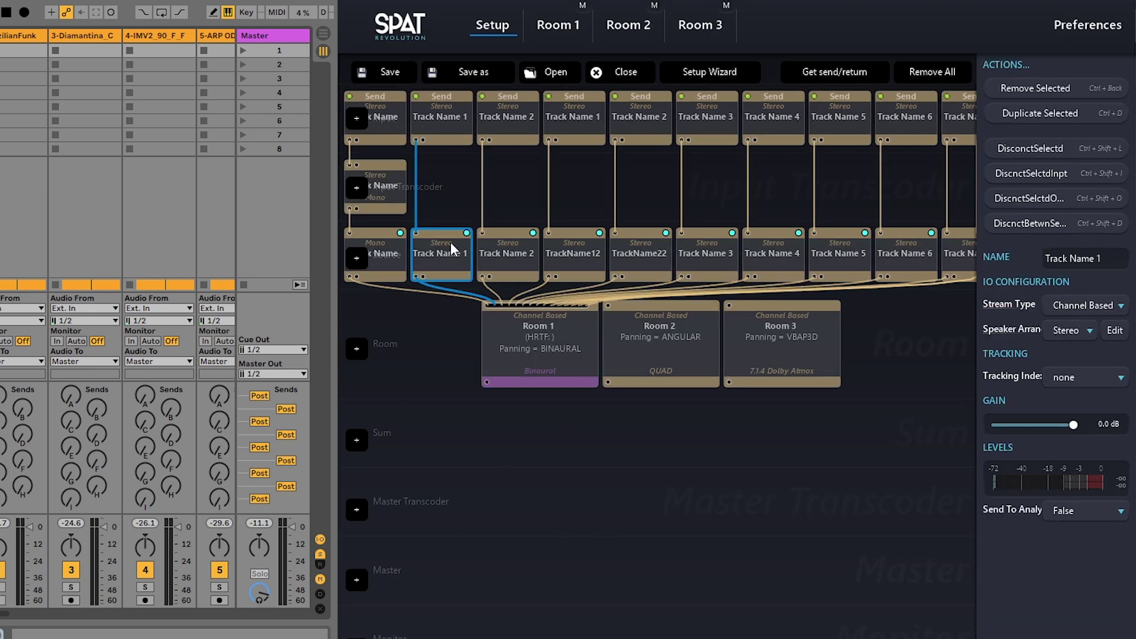
drag(439, 257, 656, 329)
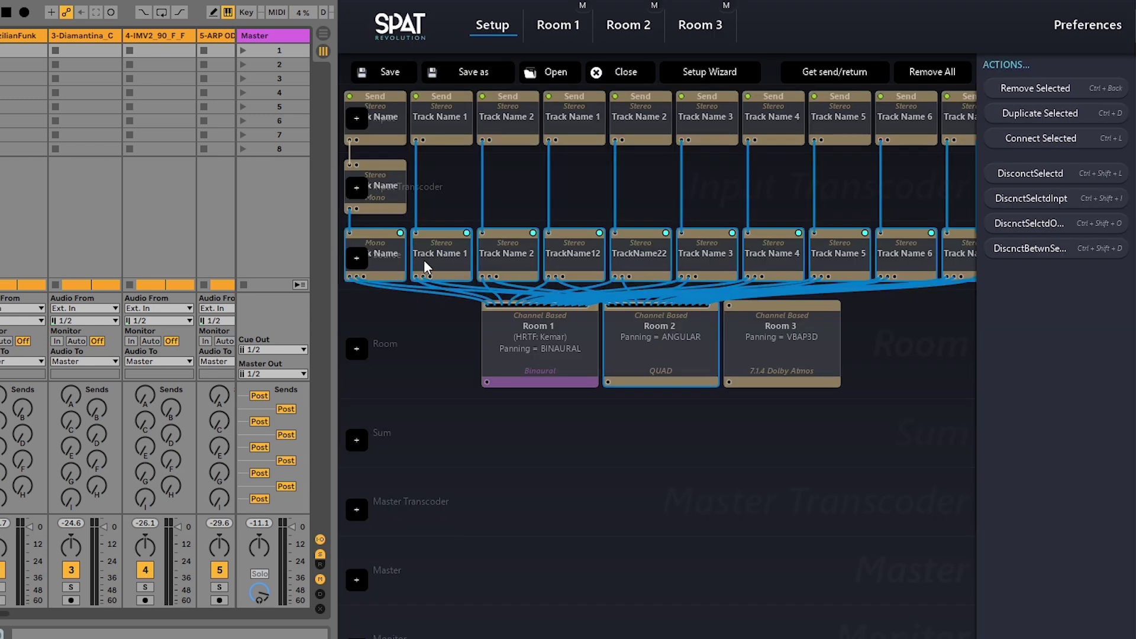
drag(424, 261, 781, 342)
scroll(844, 426, right, 4)
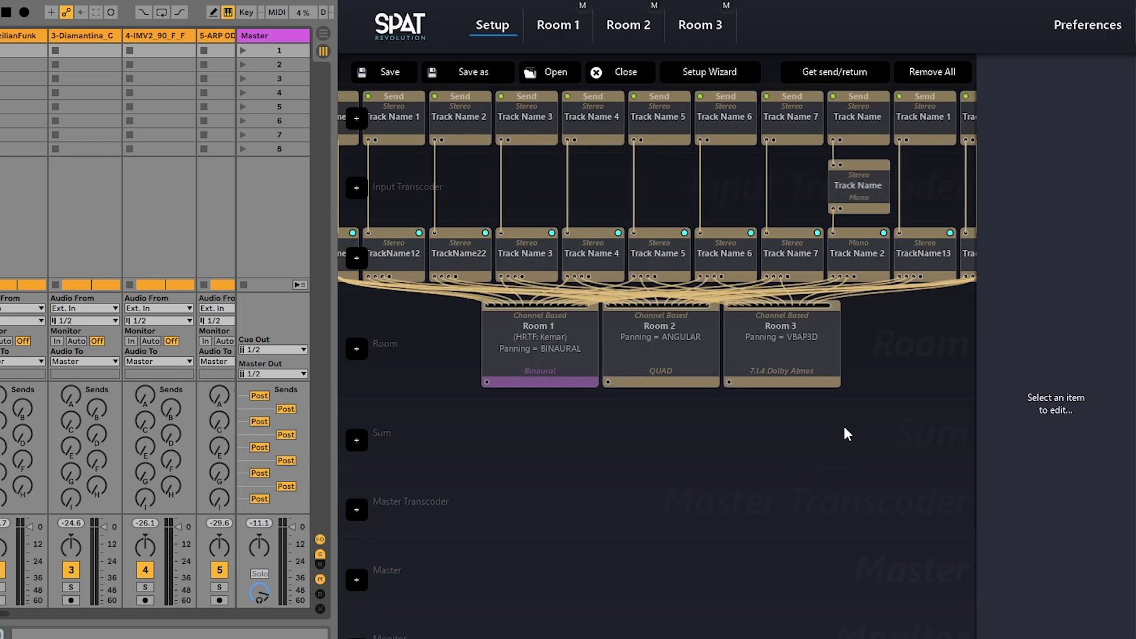
scroll(844, 426, right, 3)
scroll(836, 438, left, 3)
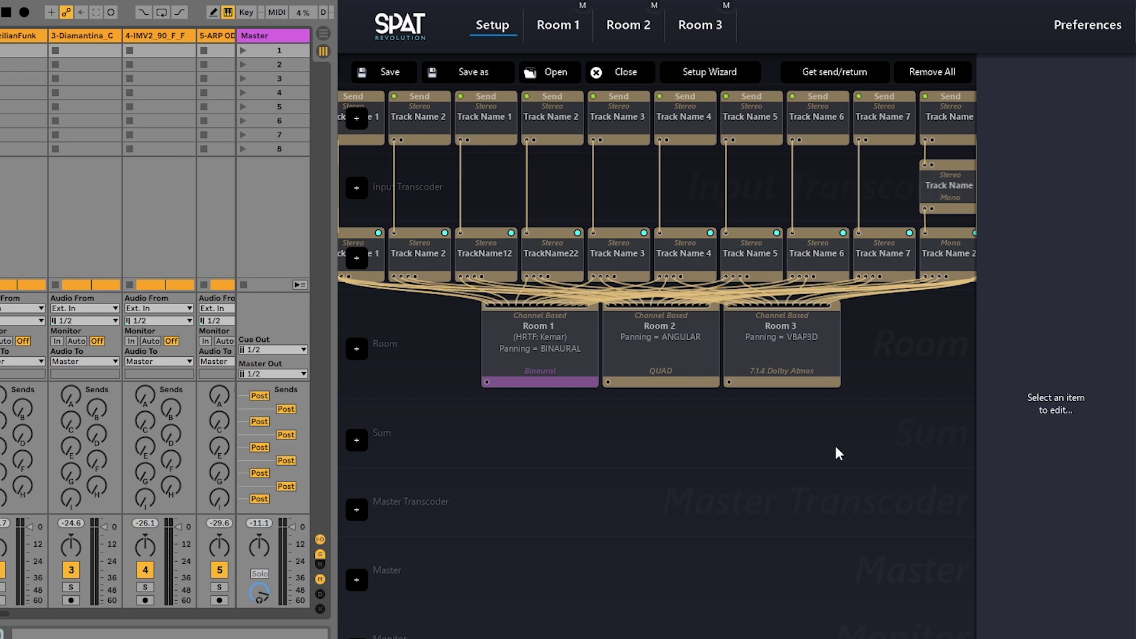
scroll(835, 446, left, 3)
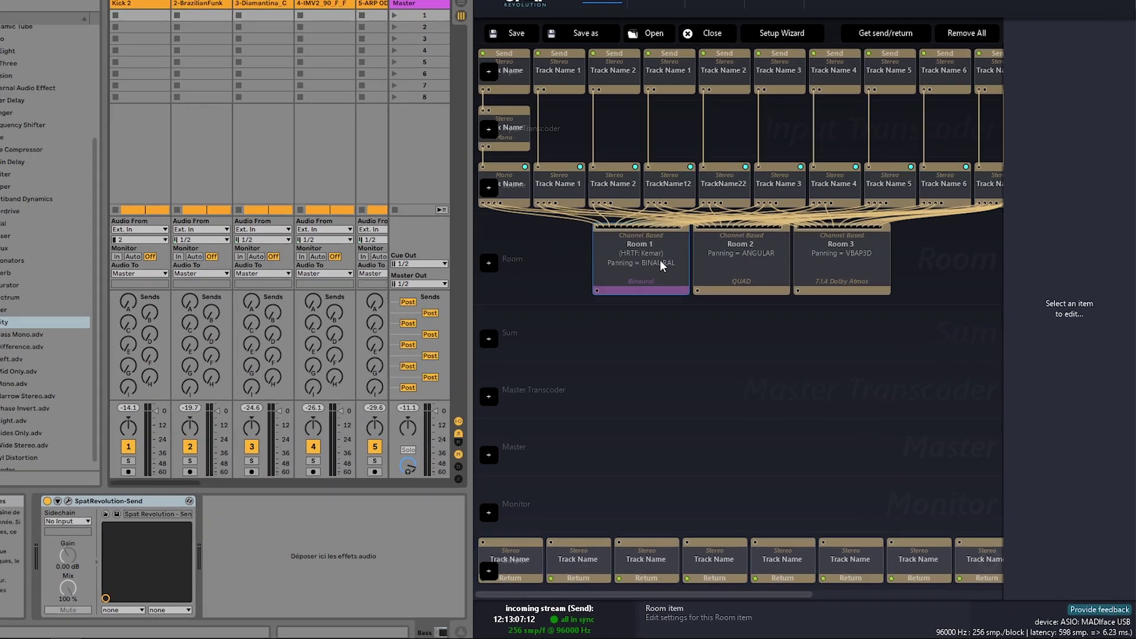
Step: Route Room 1's output to the first return and add five master transcoders
drag(644, 320, 569, 569)
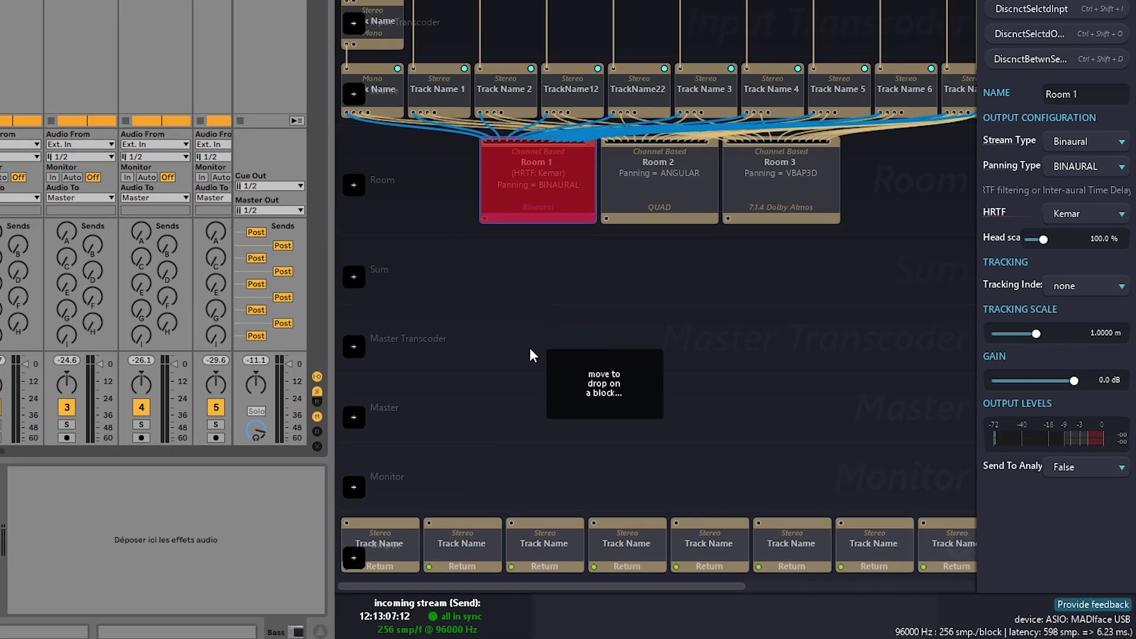
drag(388, 529, 382, 530)
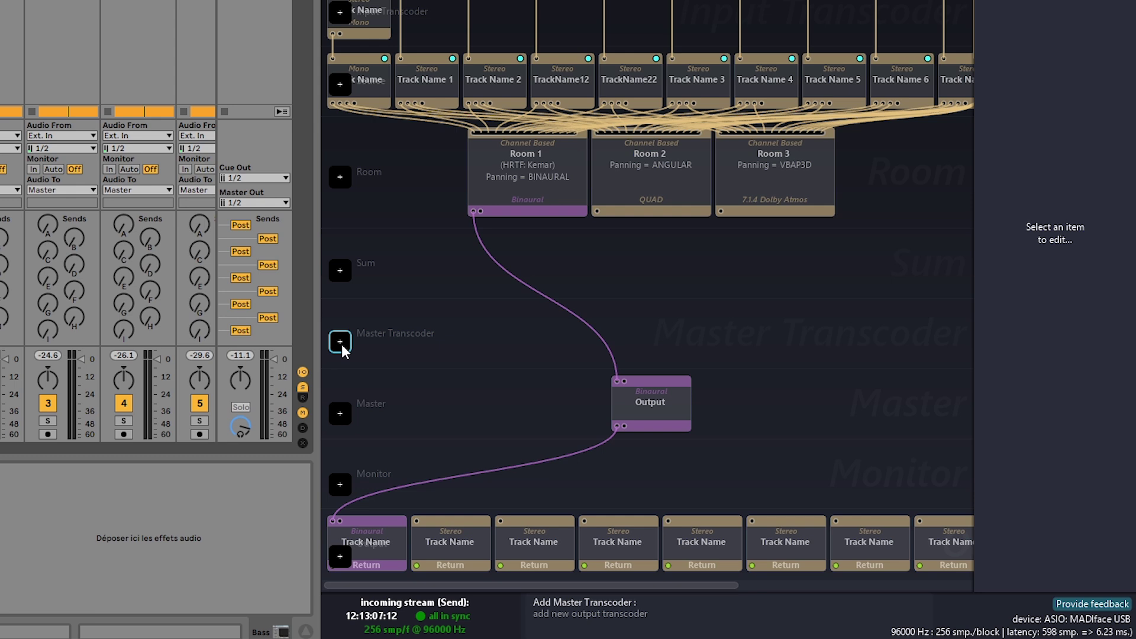
click(340, 342)
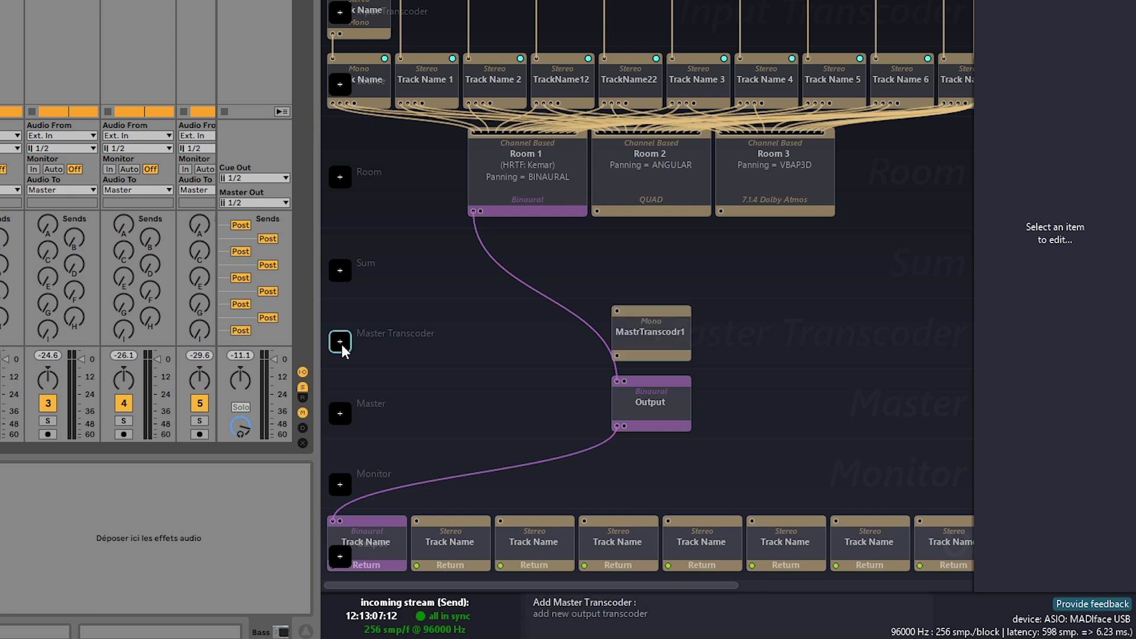
click(340, 342)
click(340, 343)
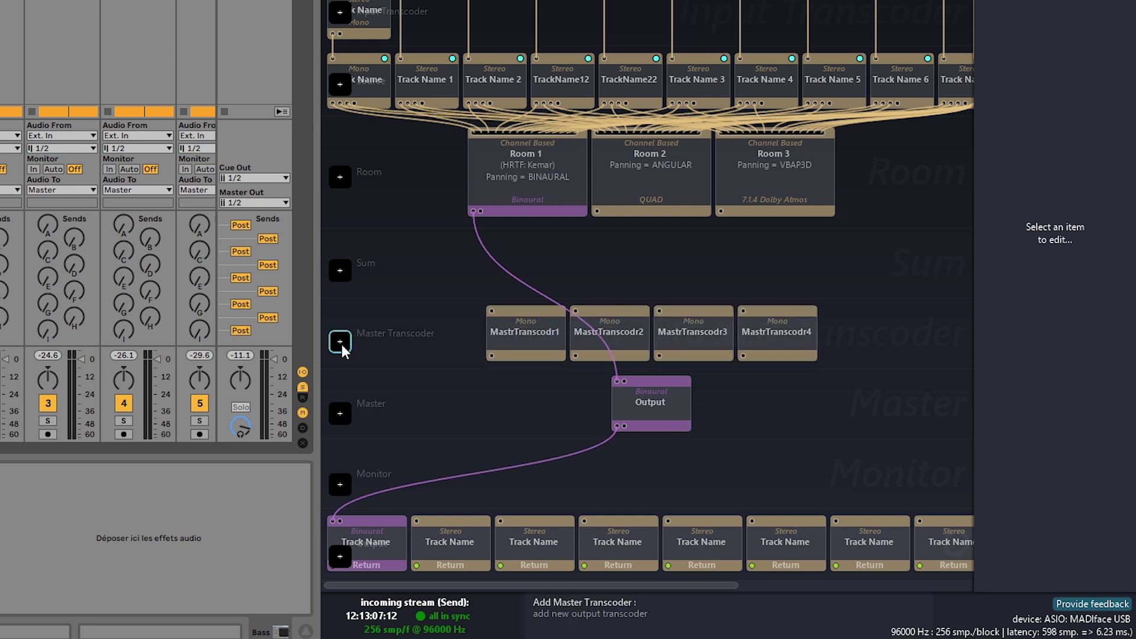
click(340, 342)
click(339, 343)
click(342, 344)
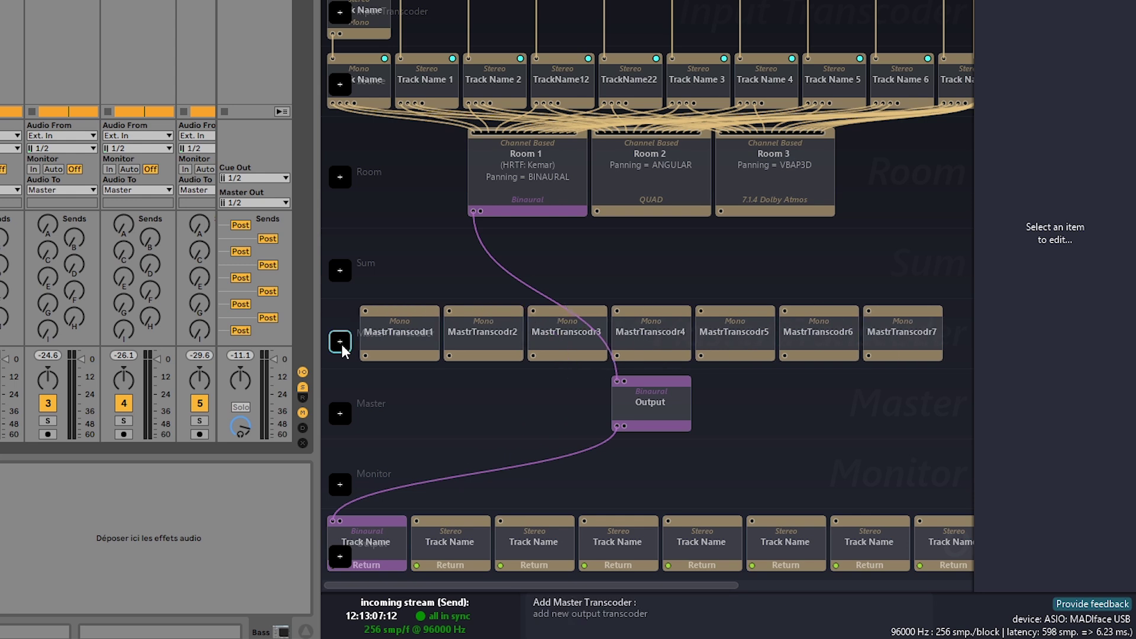
Step: Connect Room 2 to the first master transcoder pair and Room 3 to the next transcoders
click(448, 316)
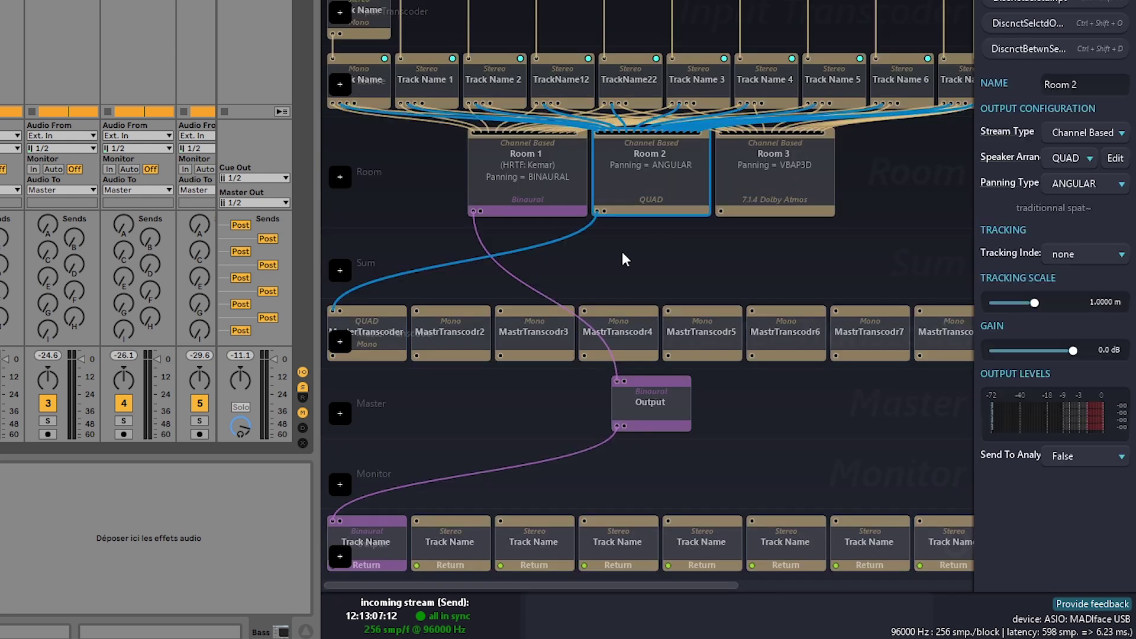
click(773, 169)
click(530, 317)
click(803, 198)
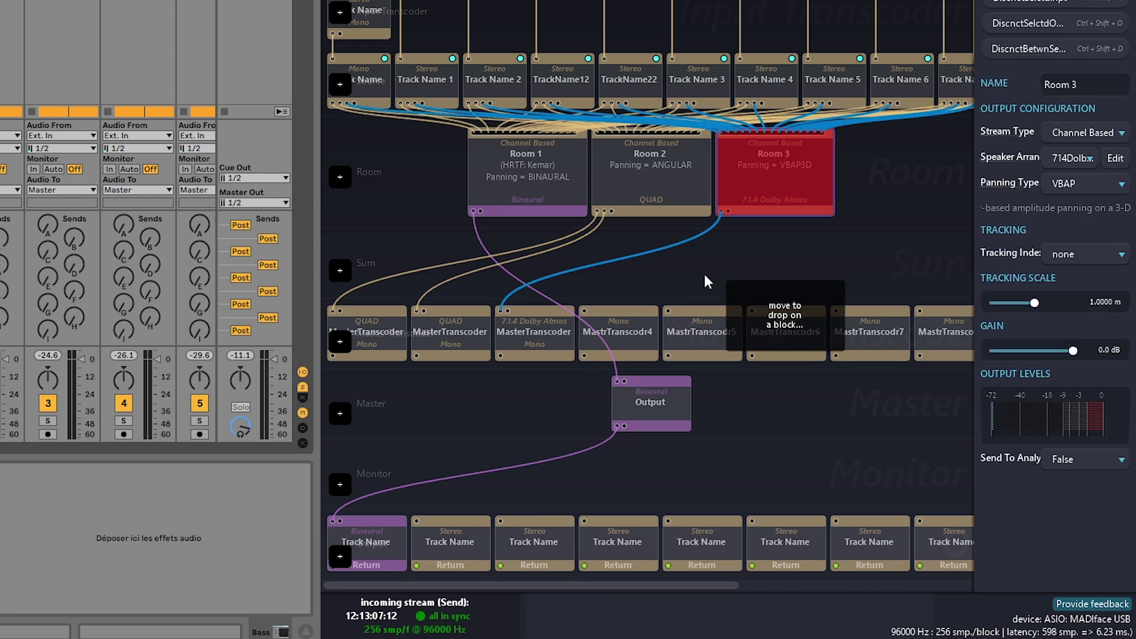
click(616, 329)
Step: Connect Room 3 to the remaining master transcoders, then deselect it
click(774, 200)
click(702, 329)
click(781, 178)
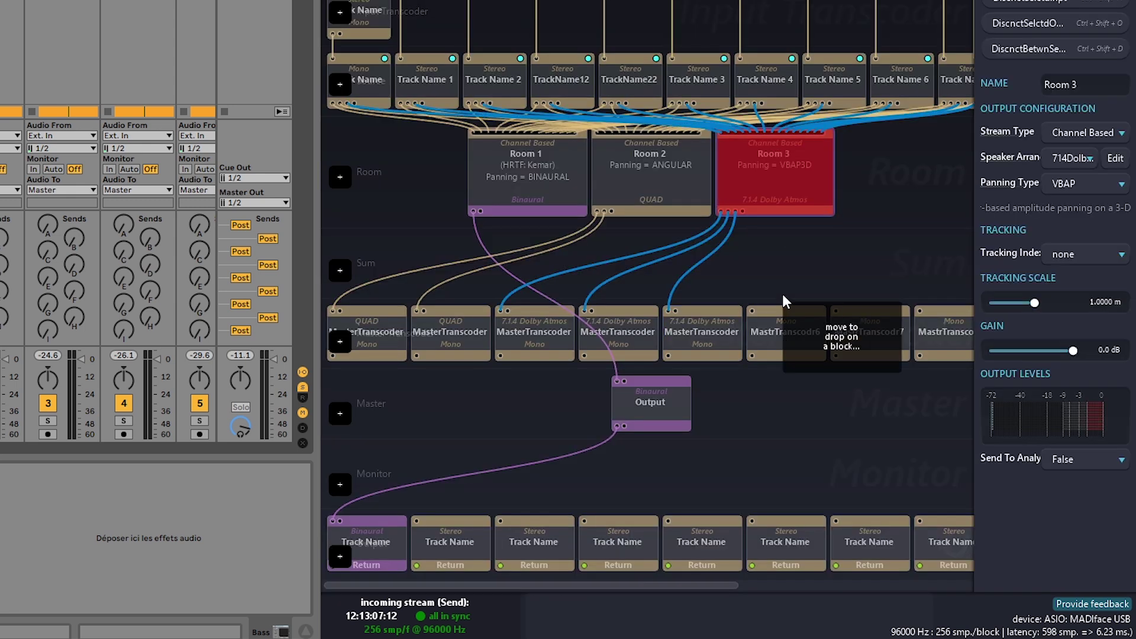
click(784, 329)
click(782, 178)
click(866, 328)
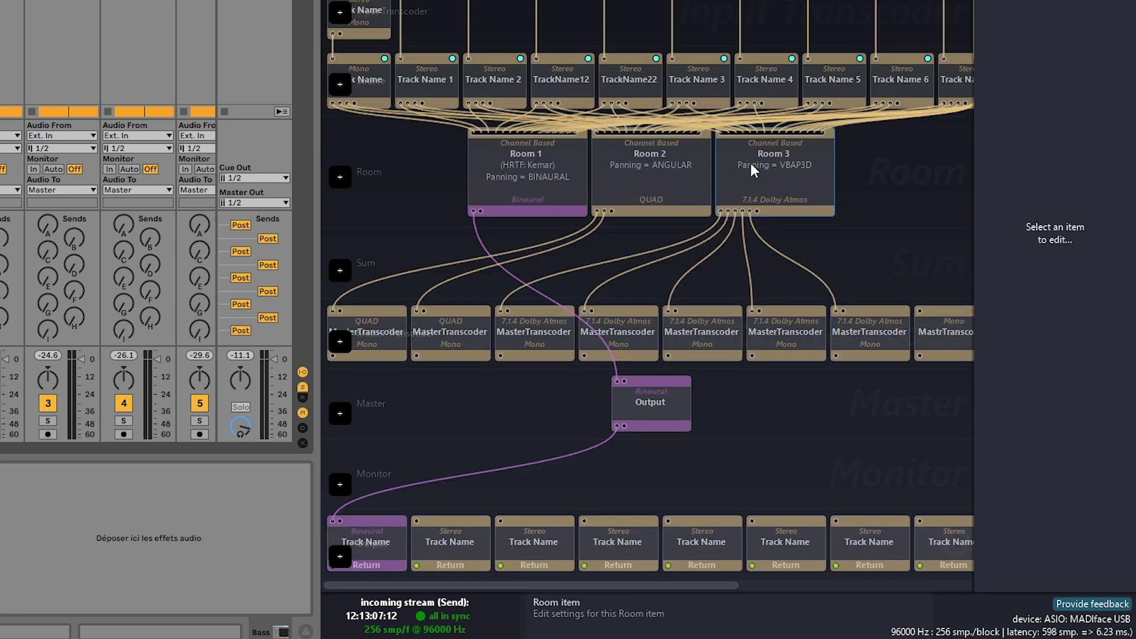
click(772, 169)
click(941, 329)
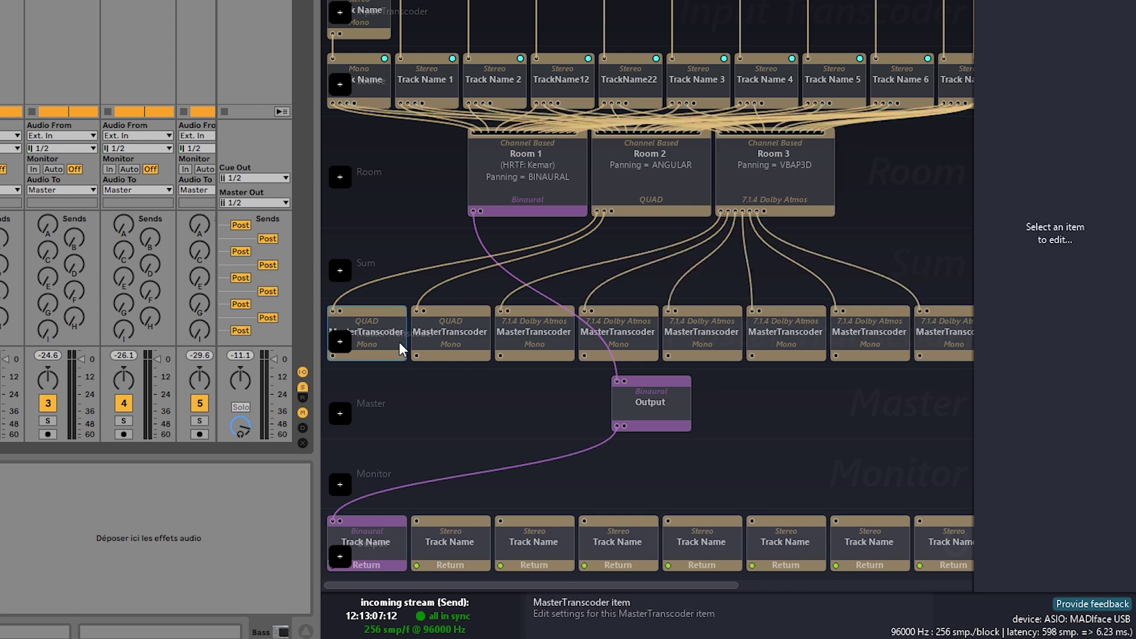
Step: Make both QUAD transcoders stereo, routing the second to Right and Right Surround Rear
click(367, 331)
click(1069, 312)
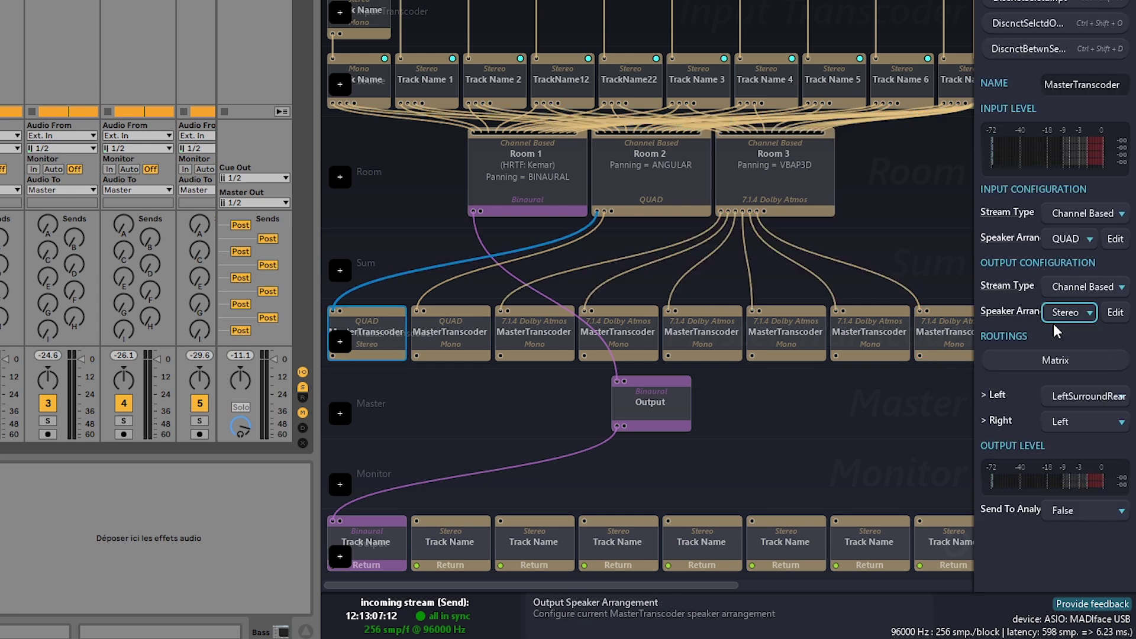
click(447, 340)
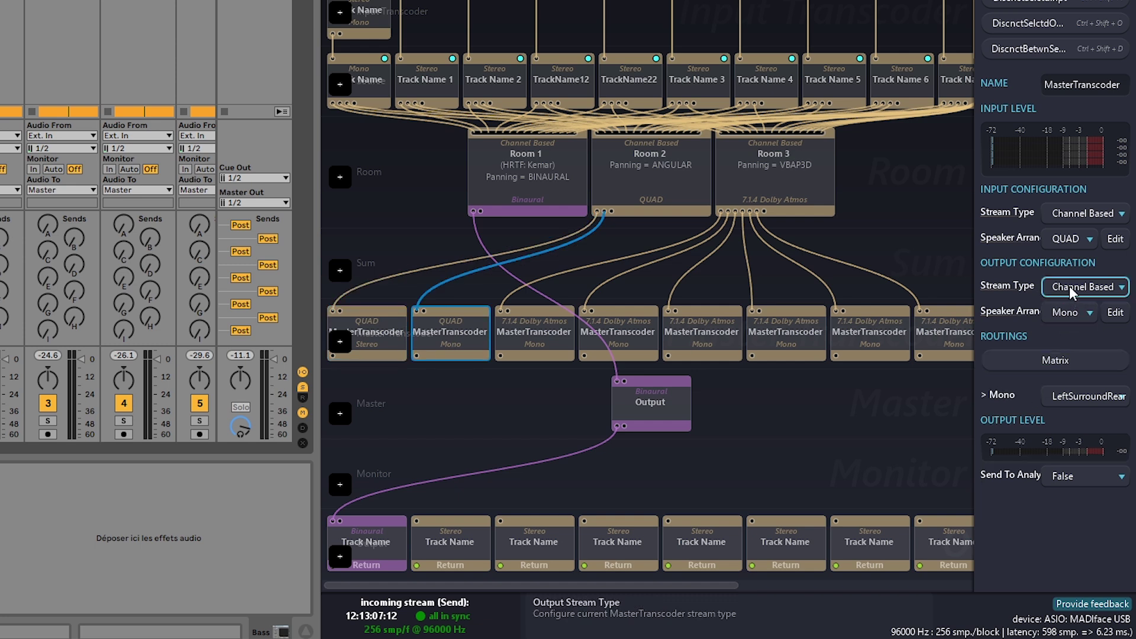
click(1070, 311)
click(1066, 332)
click(1056, 359)
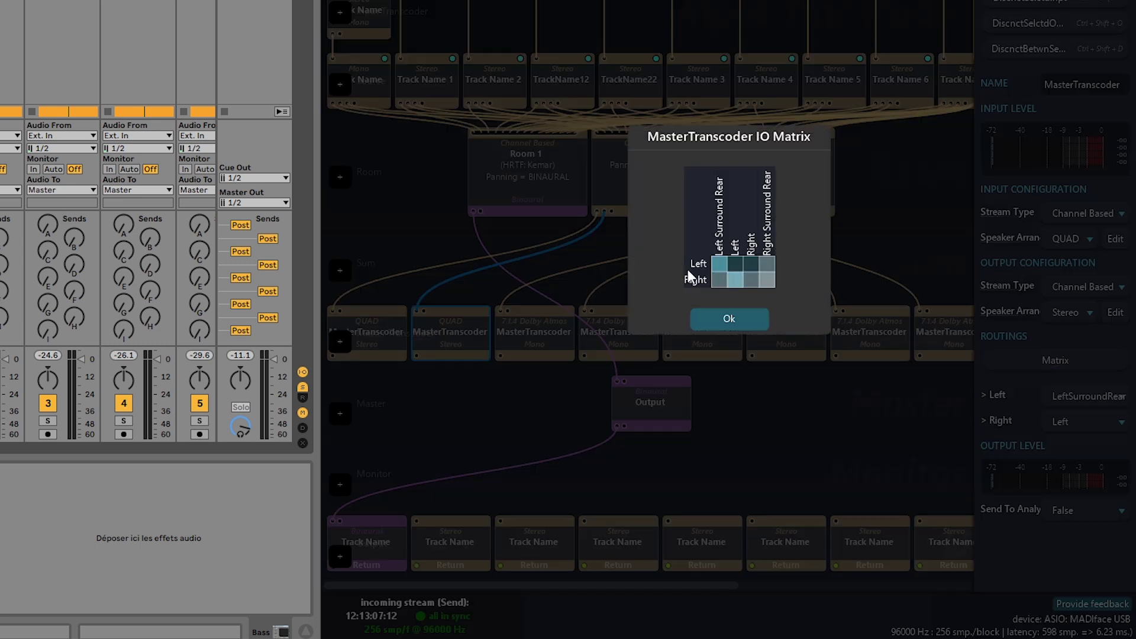
click(752, 265)
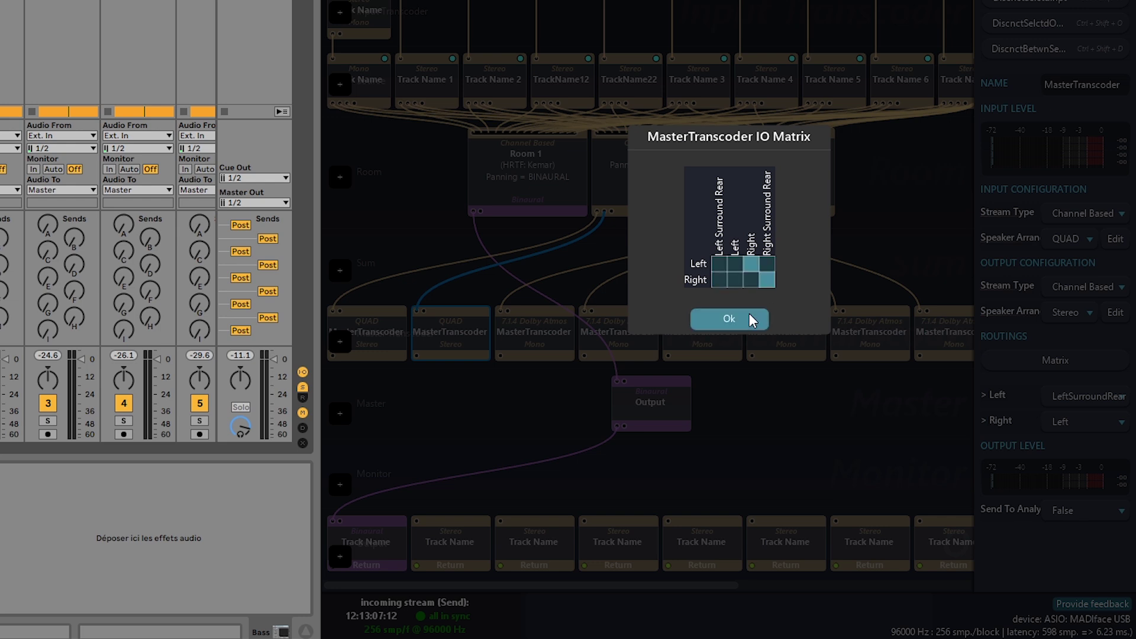
click(729, 318)
Step: Make two Dolby Atmos transcoders stereo, routing the second to Right and Left Side Surround
click(545, 346)
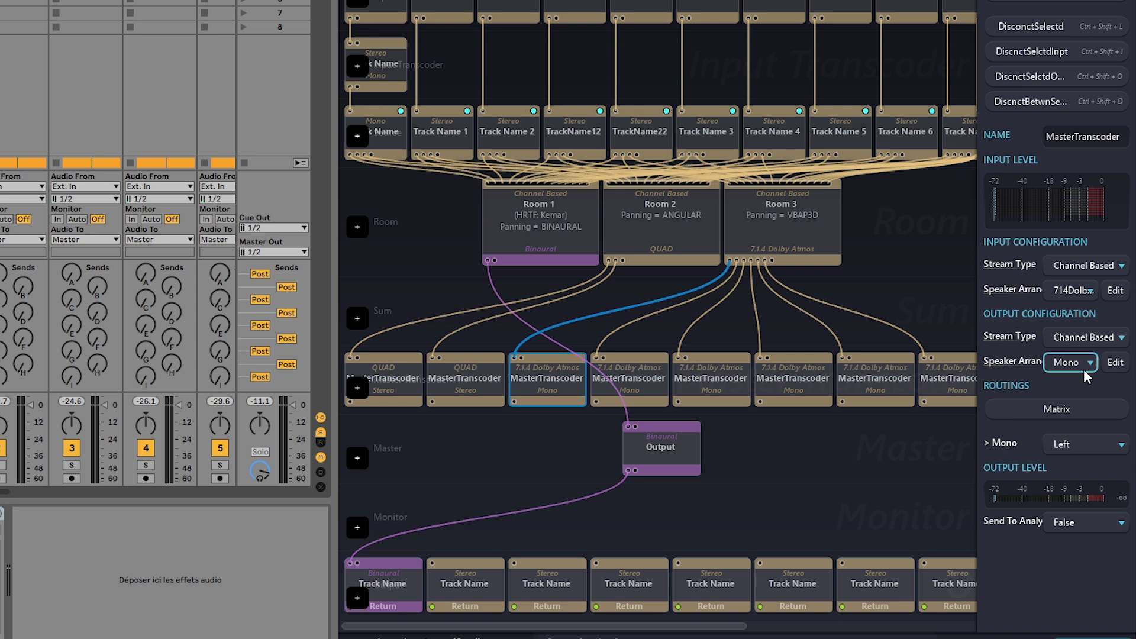
click(1084, 370)
click(1056, 33)
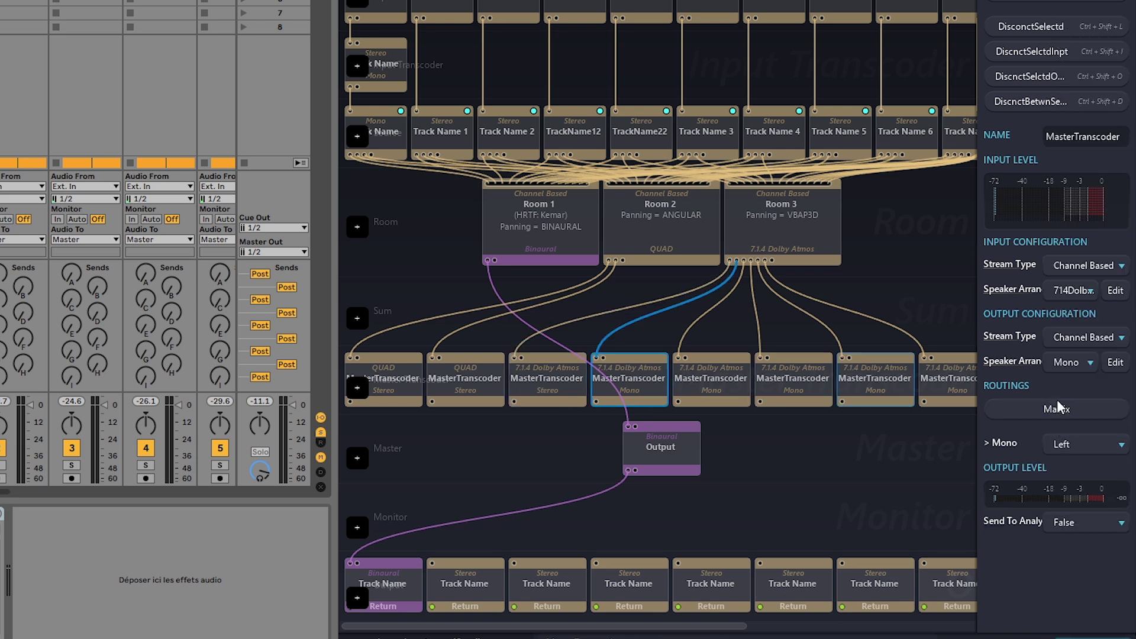
click(1072, 363)
click(1057, 37)
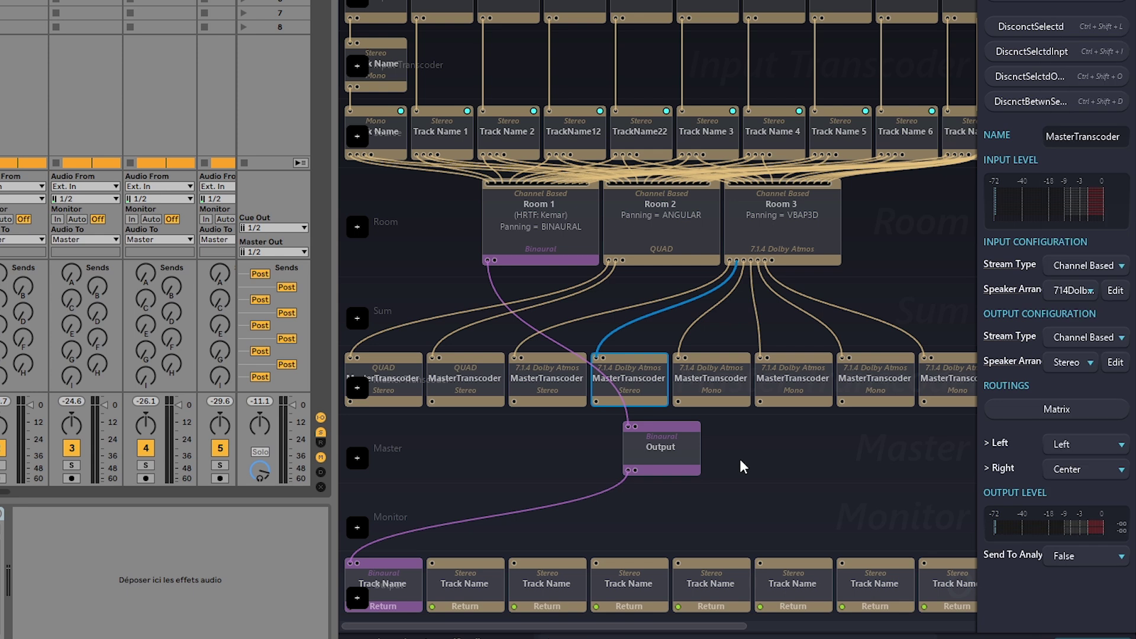
click(1057, 408)
click(709, 319)
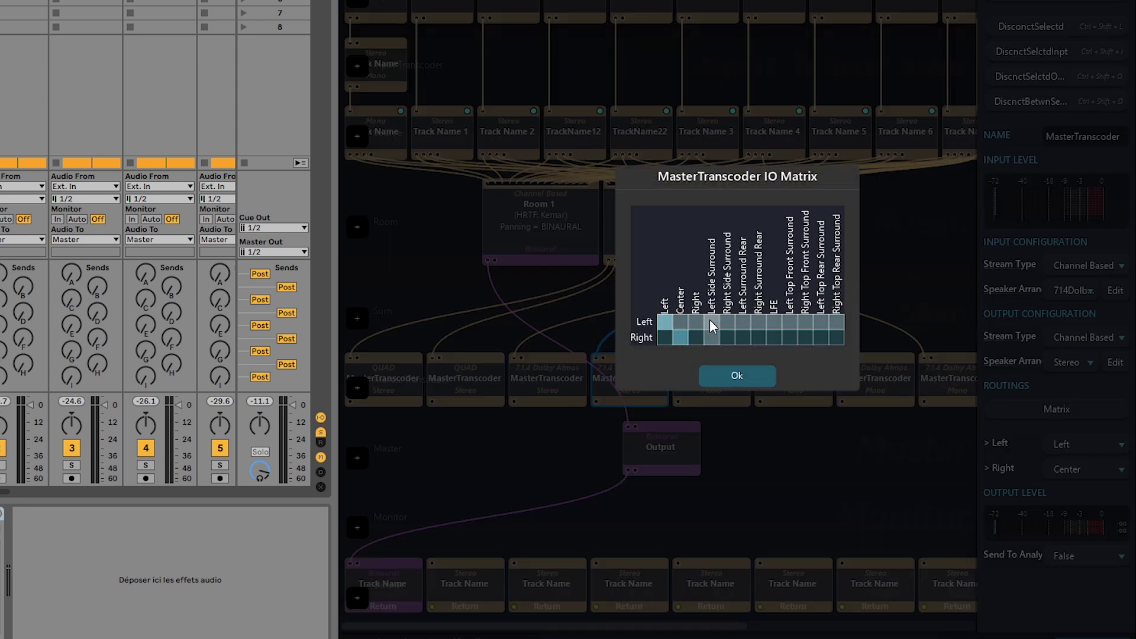
click(743, 368)
Step: Make the fifth master transcoder stereo, routed to the Left and Center channels
click(715, 383)
click(1071, 362)
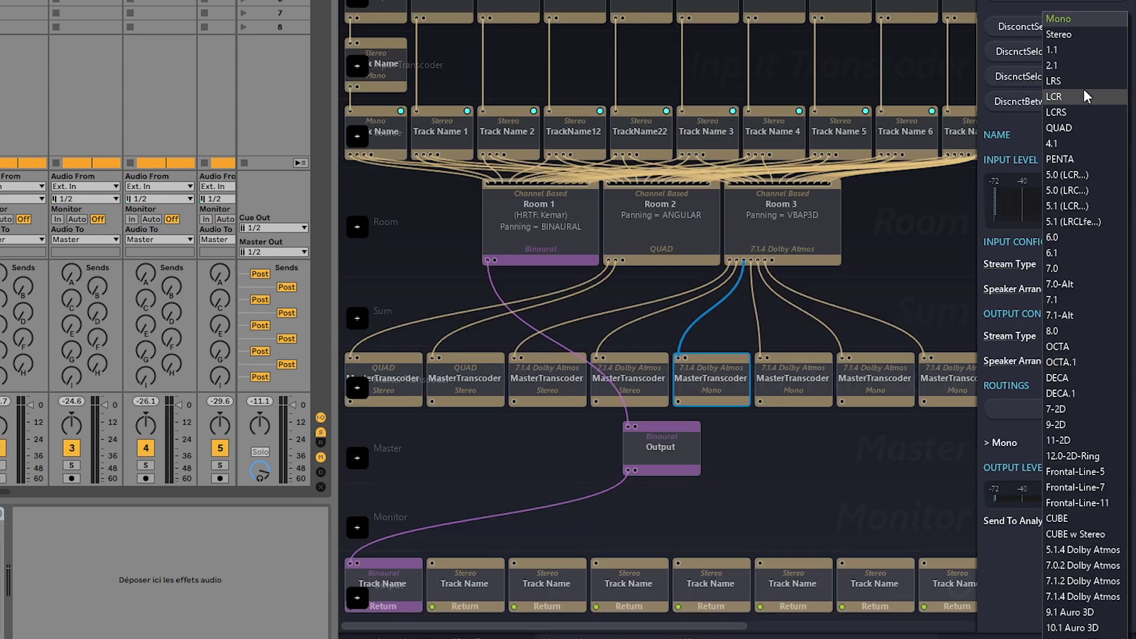
click(1061, 36)
click(1056, 409)
click(692, 337)
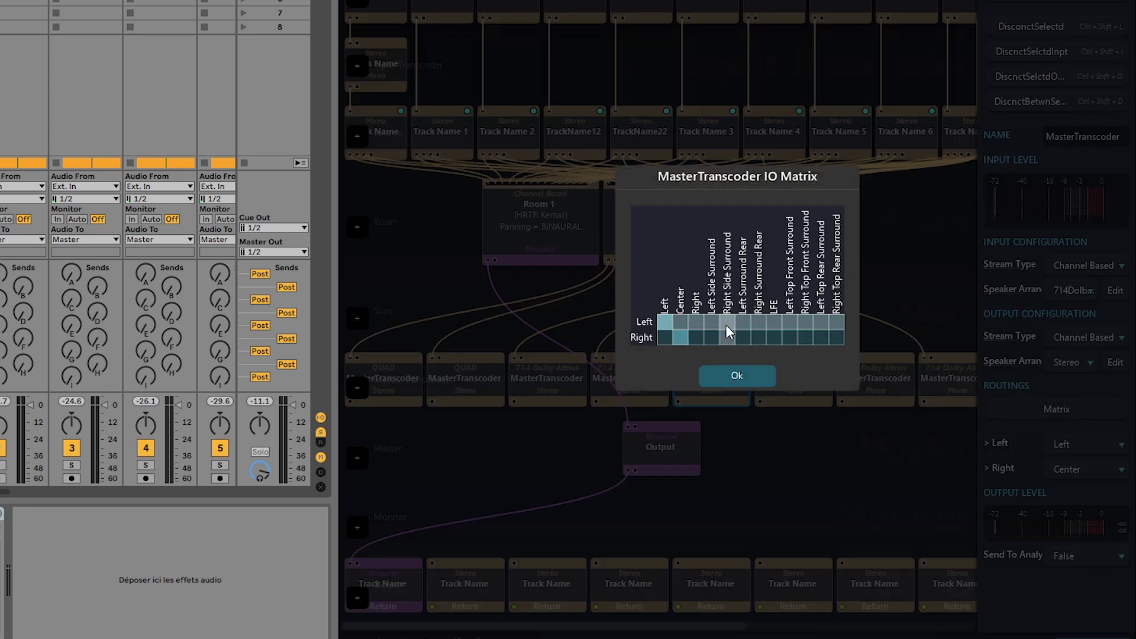
click(726, 323)
Step: Make the sixth master transcoder stereo with its own left and right speaker channels
click(737, 376)
click(792, 382)
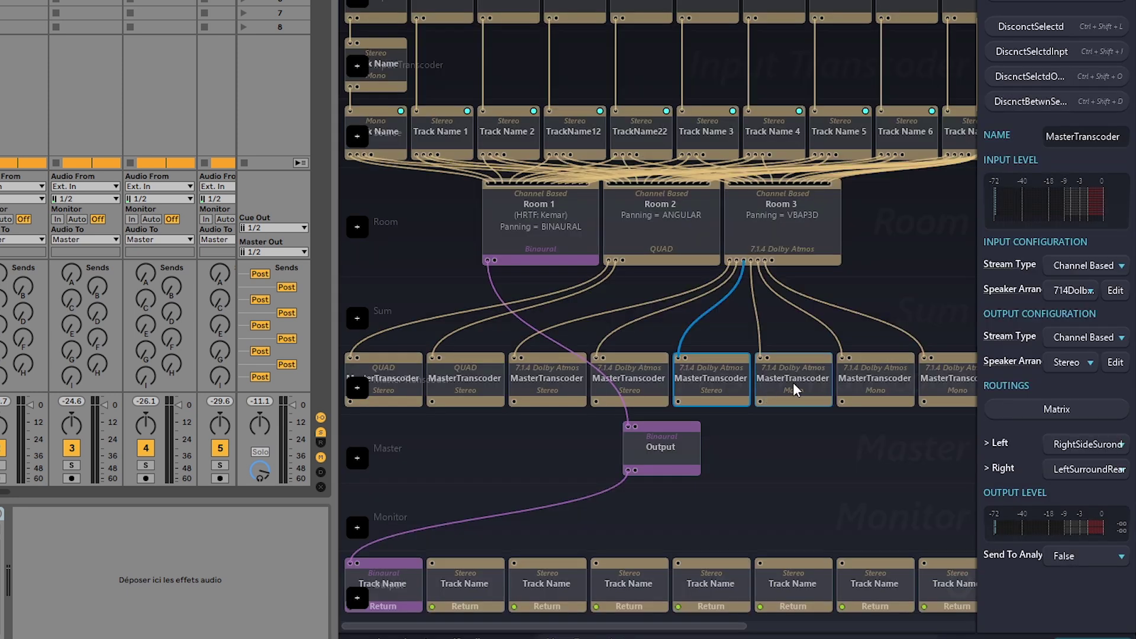
click(1056, 408)
click(1077, 358)
click(1062, 36)
click(1061, 420)
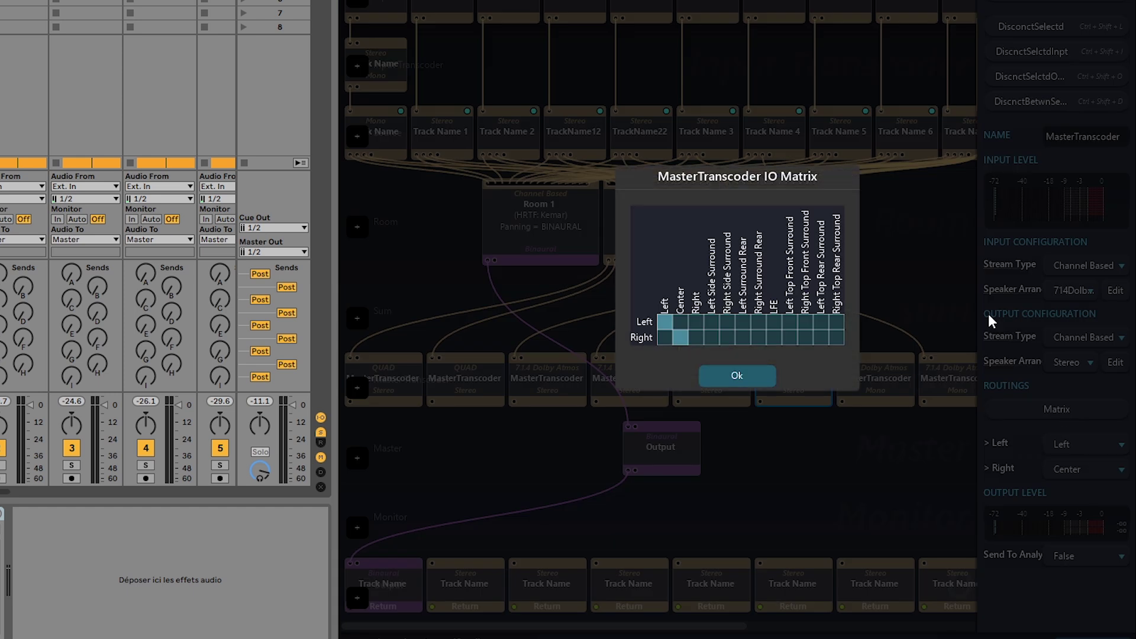
click(727, 320)
click(727, 324)
Step: Make the seventh master transcoder stereo and map its outputs to speaker channels
click(736, 376)
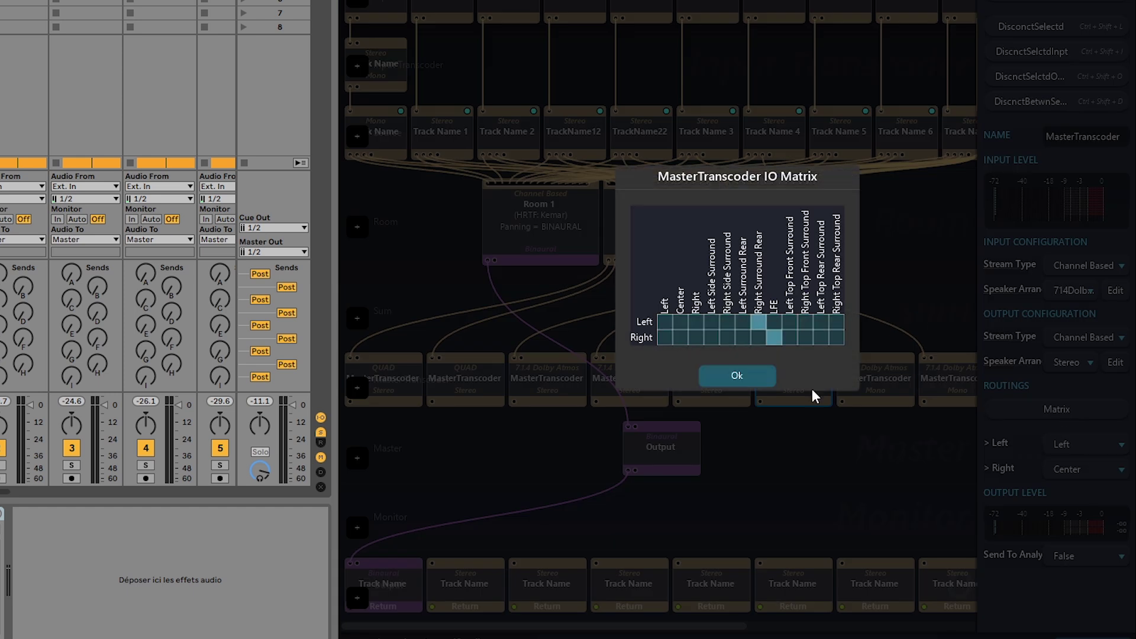
click(1056, 408)
click(737, 367)
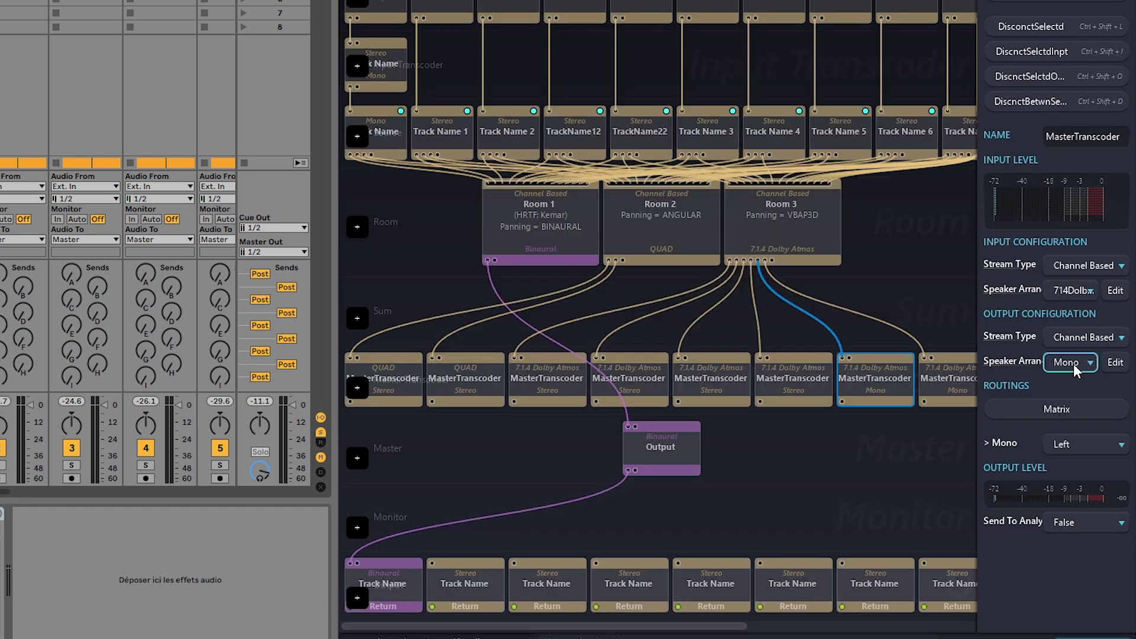
click(1073, 362)
click(1059, 34)
click(1056, 409)
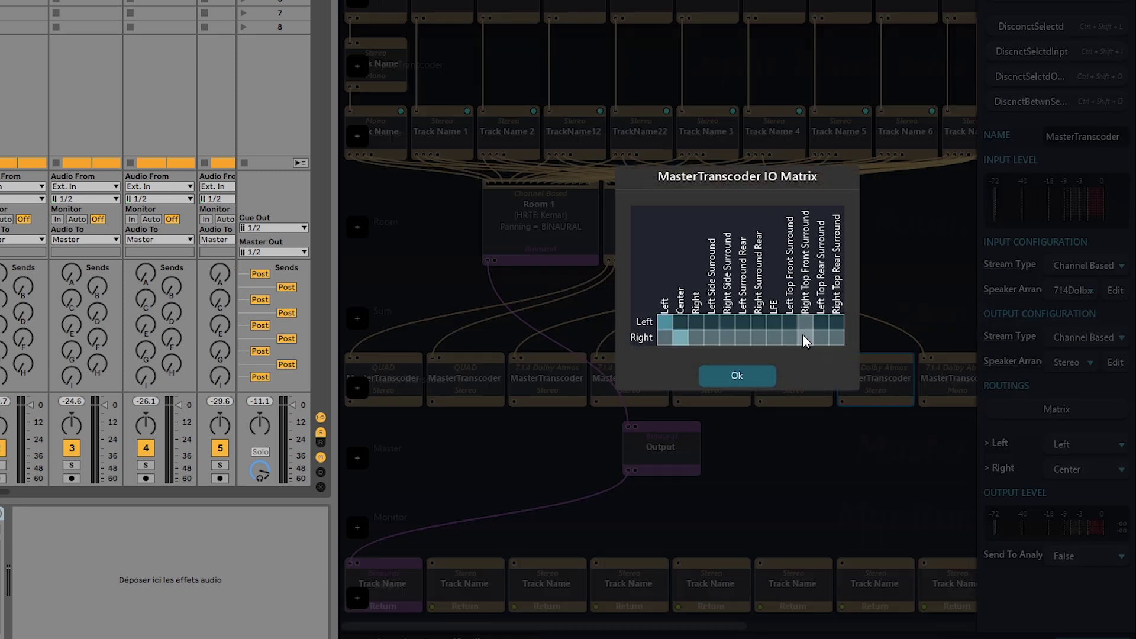
Step: Make the last transcoder stereo on the top rear surrounds and add a master block
click(765, 376)
click(1073, 363)
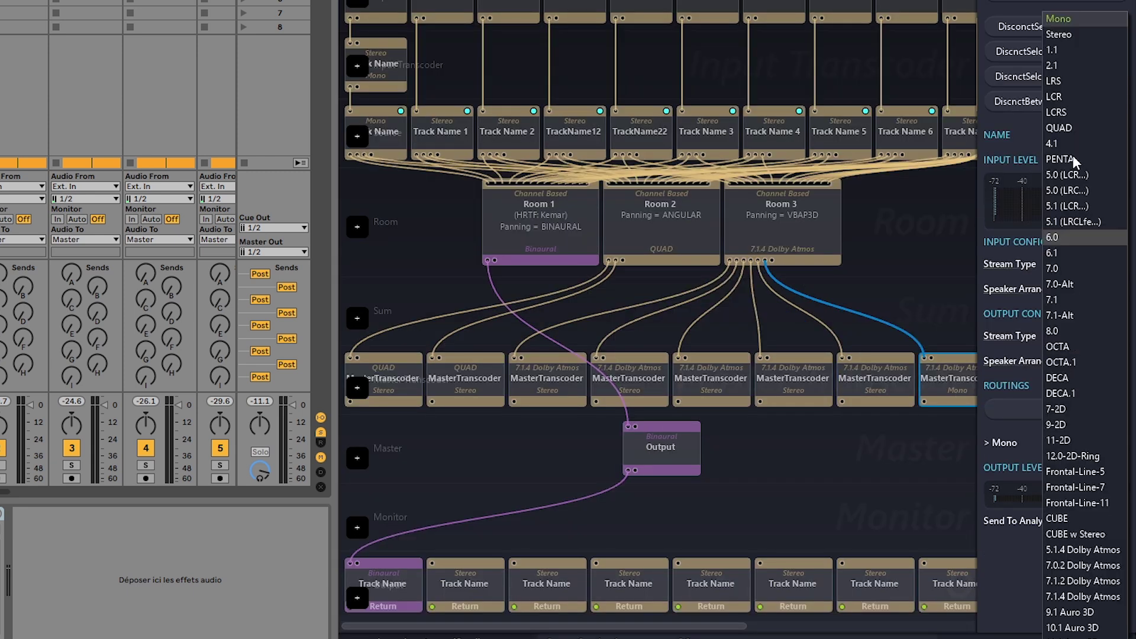
click(1103, 40)
click(1020, 402)
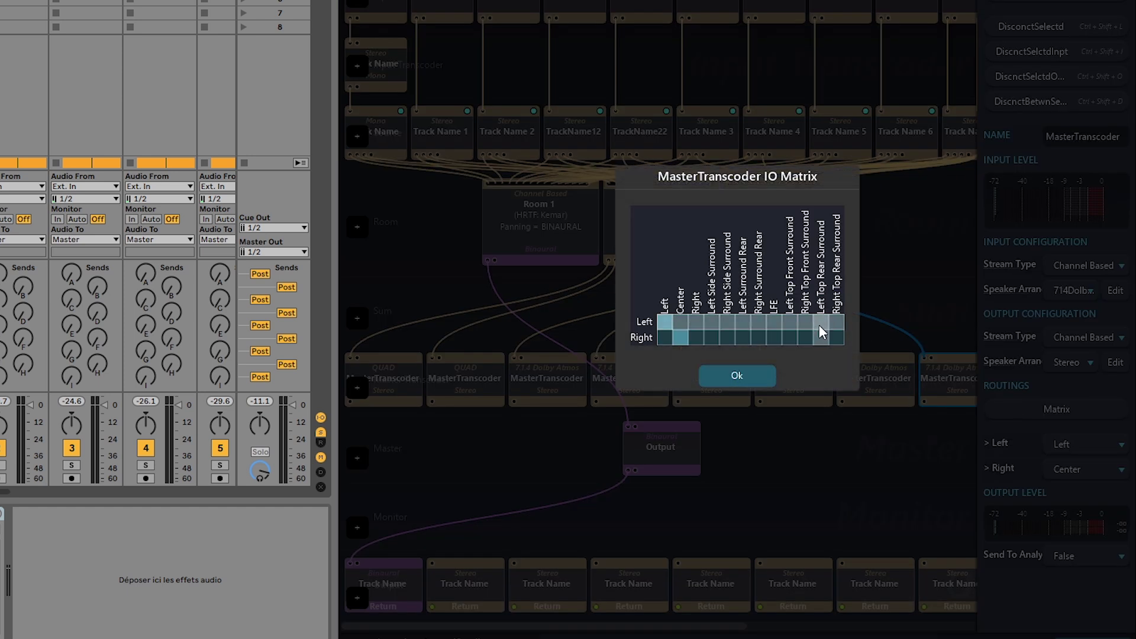
click(737, 375)
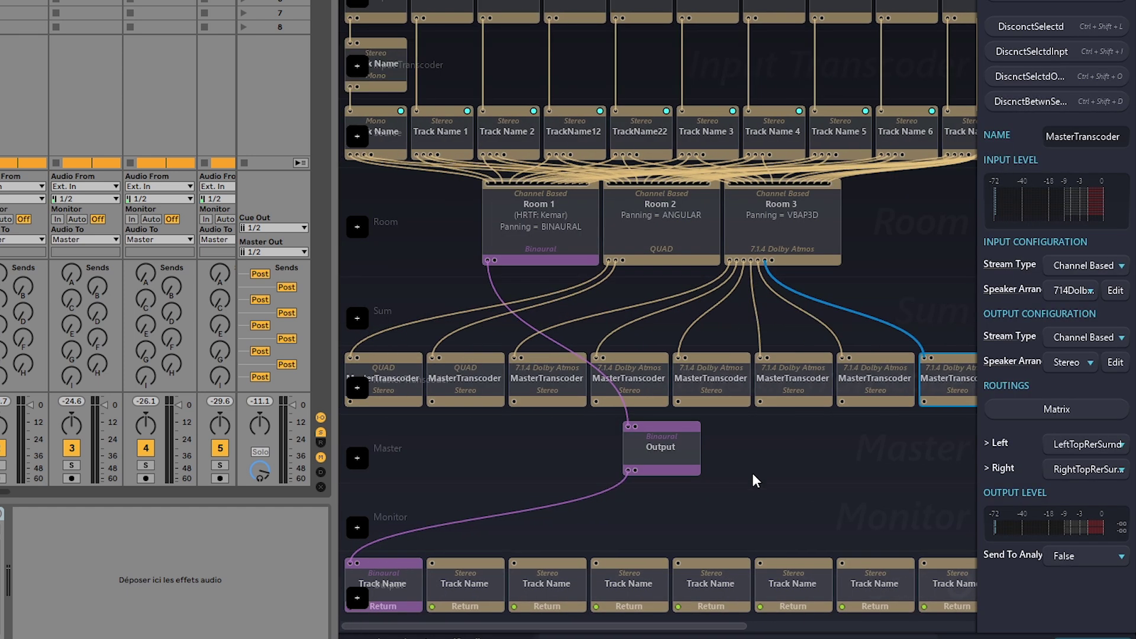
click(357, 458)
click(358, 459)
Step: Add three more master blocks to the Master row
click(356, 458)
click(356, 458)
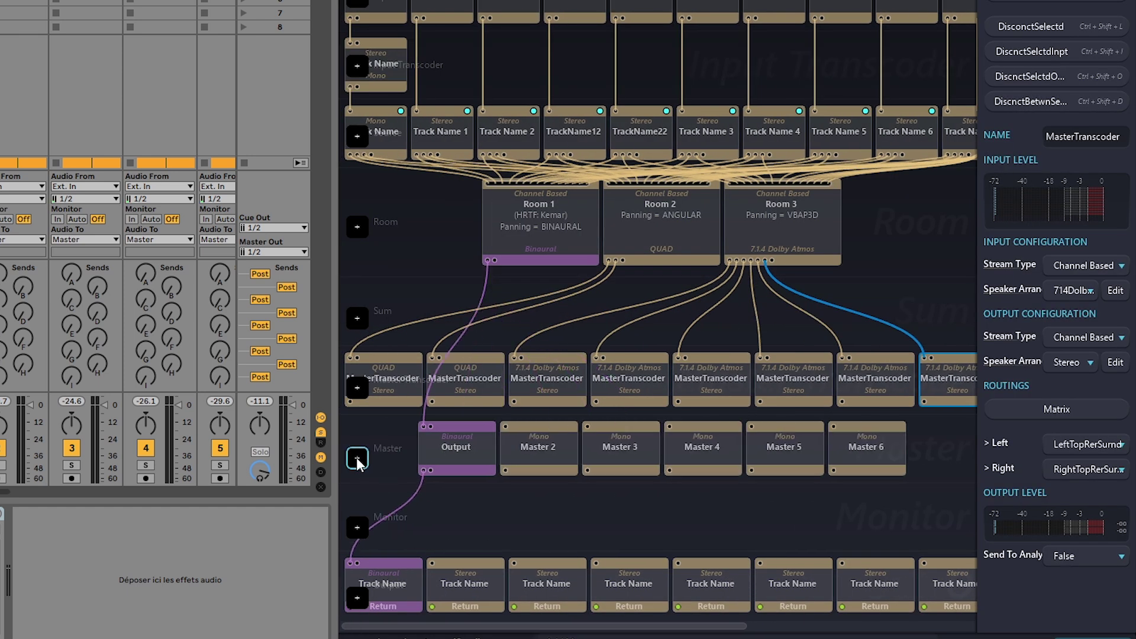
click(356, 457)
click(395, 381)
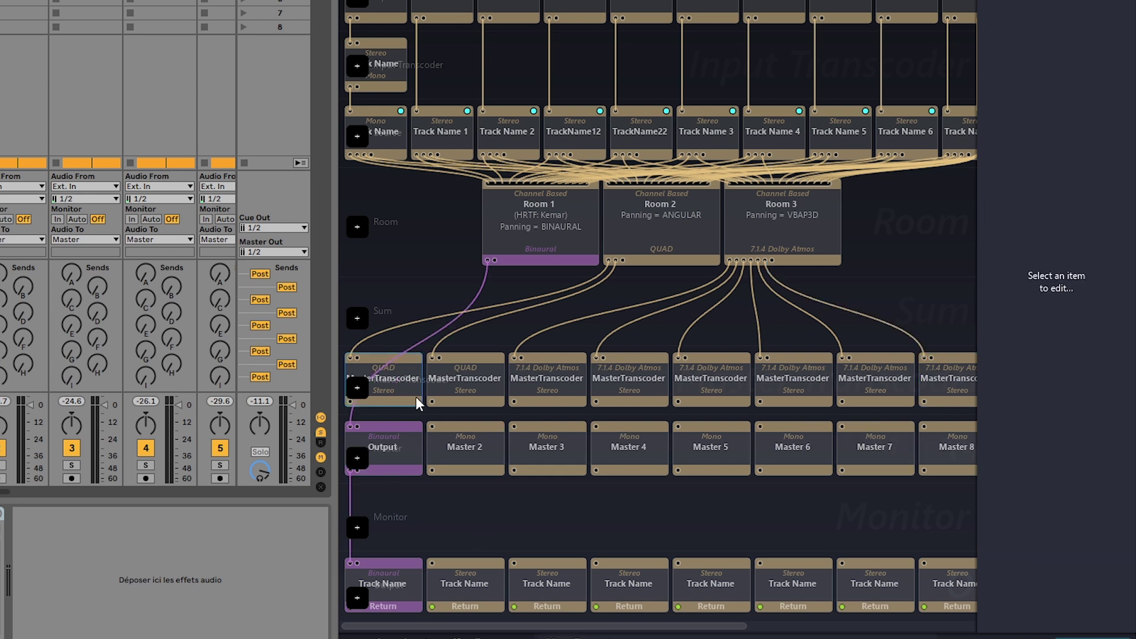
Step: Link each transcoder to its Master block and each Master to its return track
shift+click(464, 446)
drag(465, 467, 480, 577)
mouse_move(465, 402)
mouse_down()
mouse_move(545, 440)
mouse_move(546, 581)
mouse_up()
drag(628, 401, 629, 581)
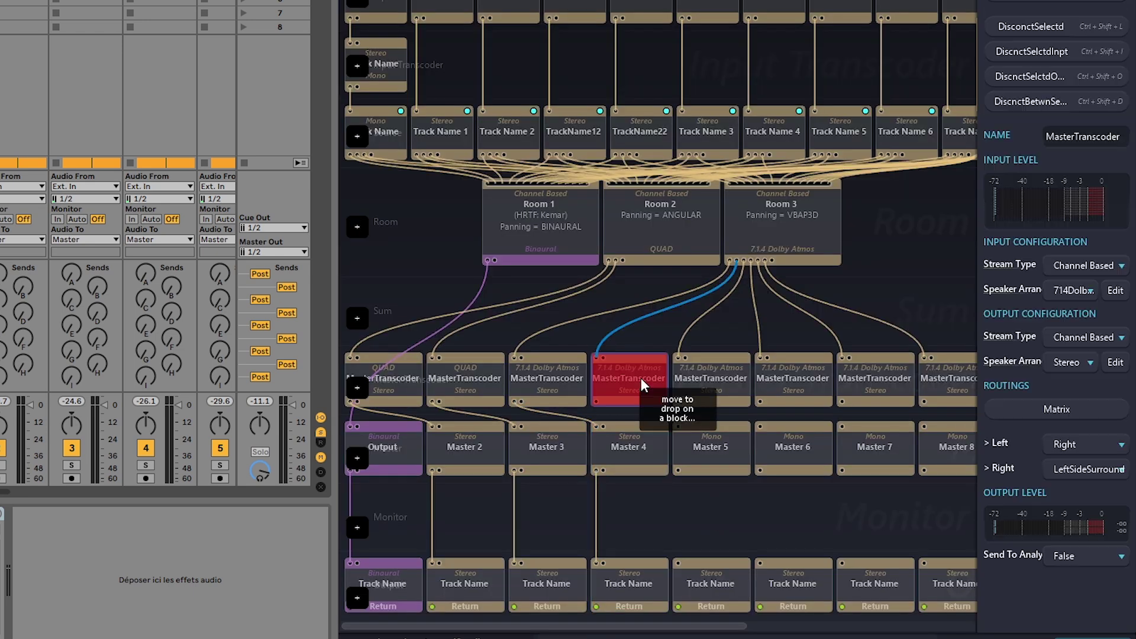
click(708, 468)
drag(708, 468, 710, 581)
mouse_move(710, 401)
mouse_down()
mouse_move(792, 440)
mouse_move(793, 581)
mouse_up()
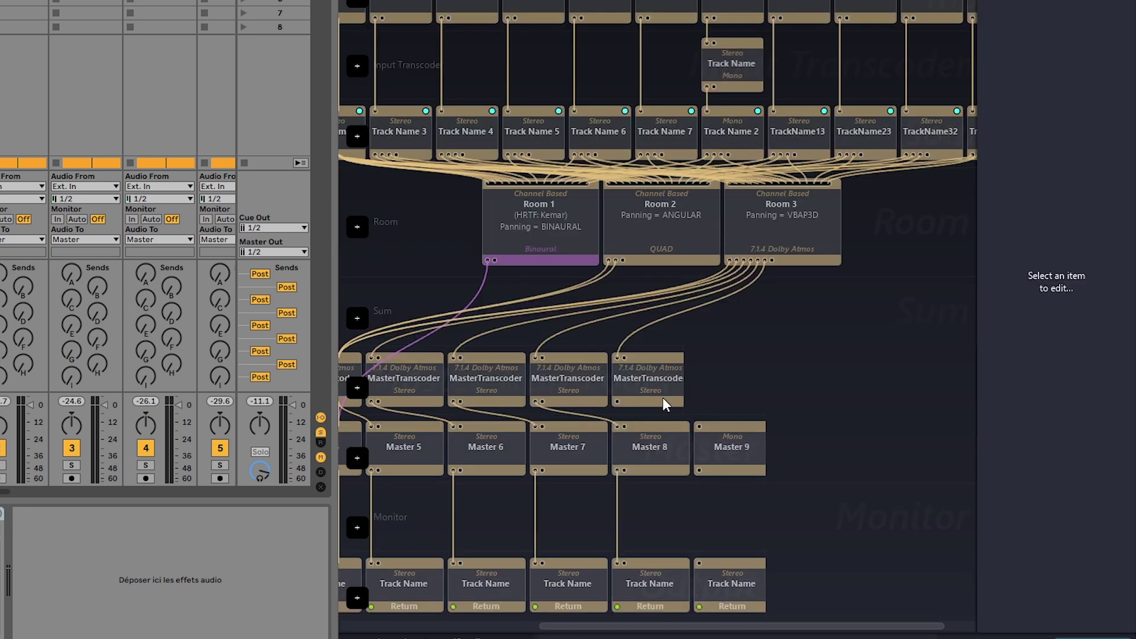
mouse_move(650, 401)
mouse_down()
mouse_move(742, 461)
mouse_move(739, 581)
mouse_up()
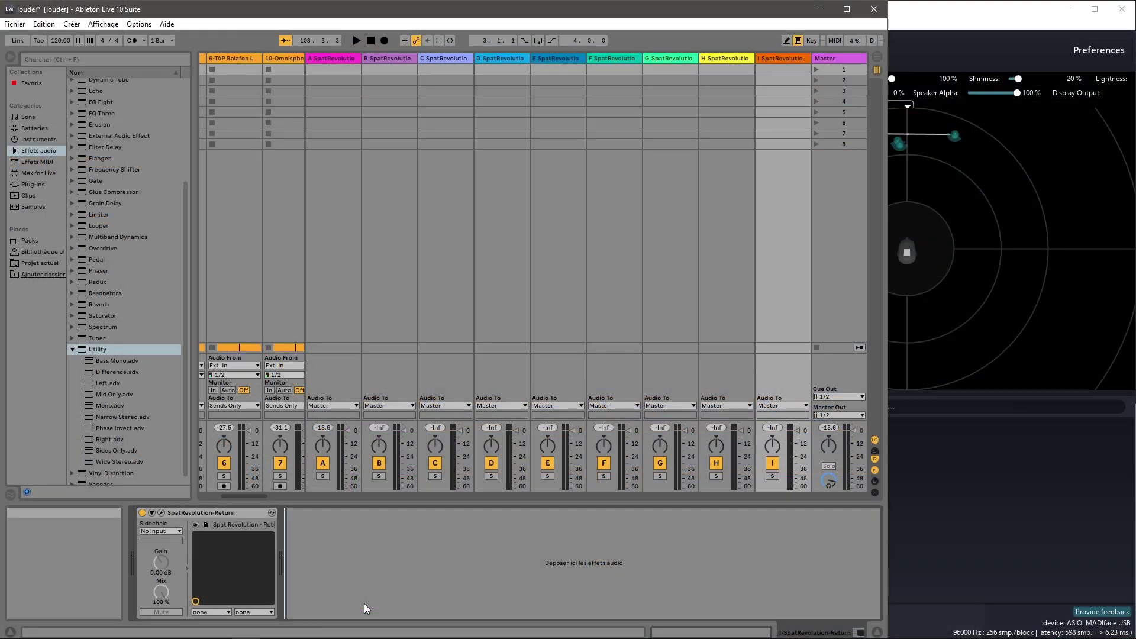
Step: Show Room 1 in Spat, then play and stop the Live set
click(951, 461)
click(657, 58)
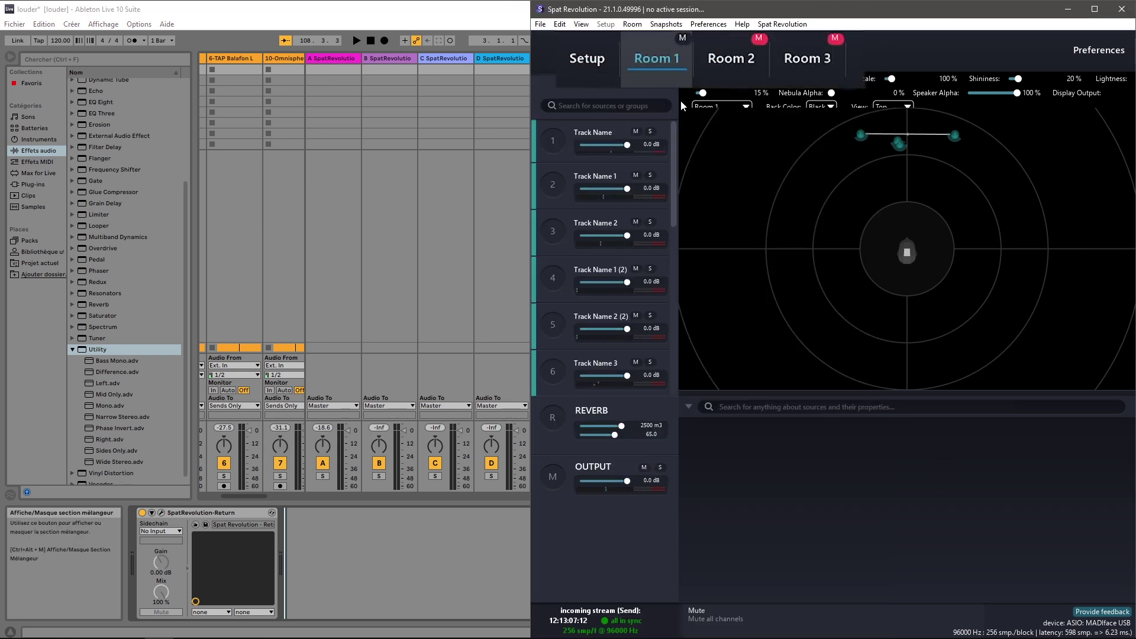
click(388, 590)
key(space)
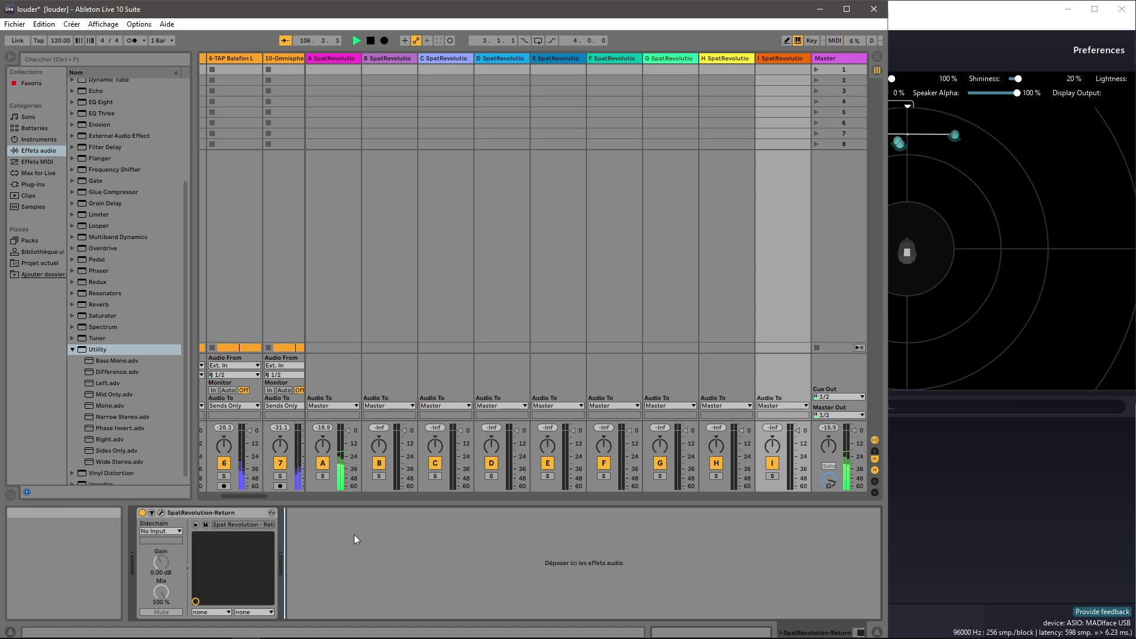
key(space)
Step: Mute Room 1, unmute Room 2, and play the set to hear Room 2
click(977, 267)
click(716, 36)
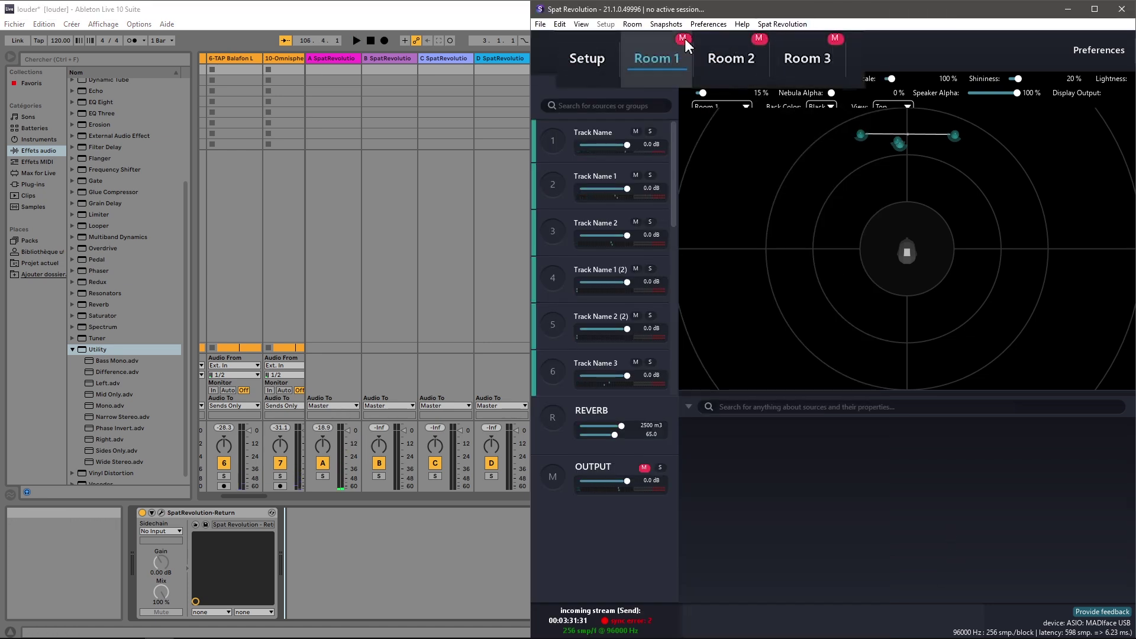
click(759, 38)
click(373, 571)
key(space)
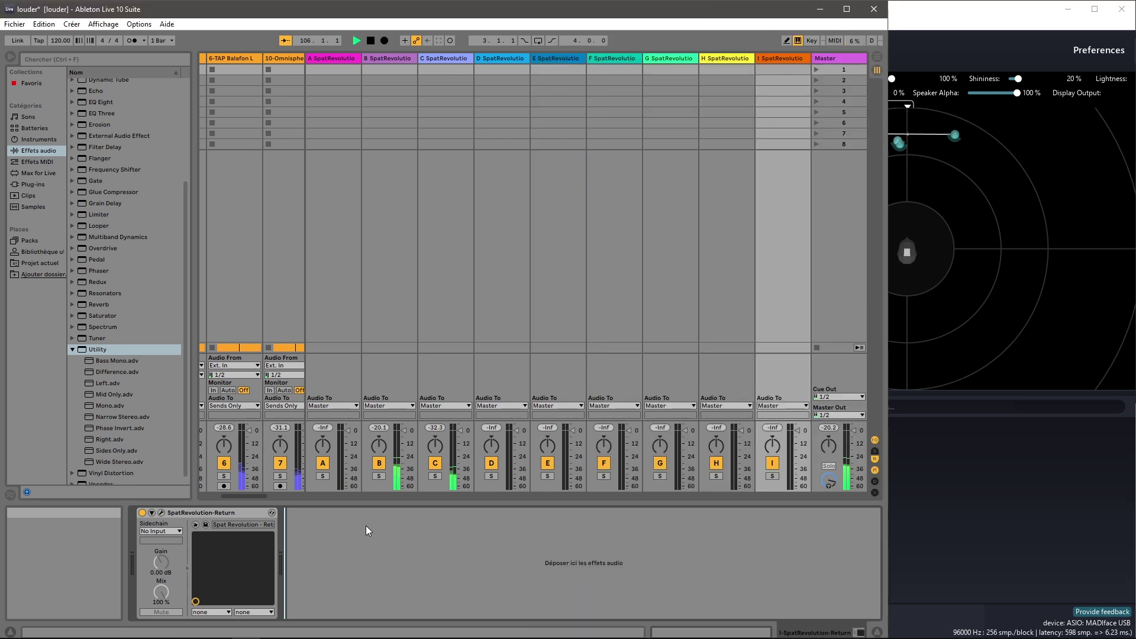
Step: Mute Room 2, unmute Room 3, show the setup graph, and play Room 3
click(992, 567)
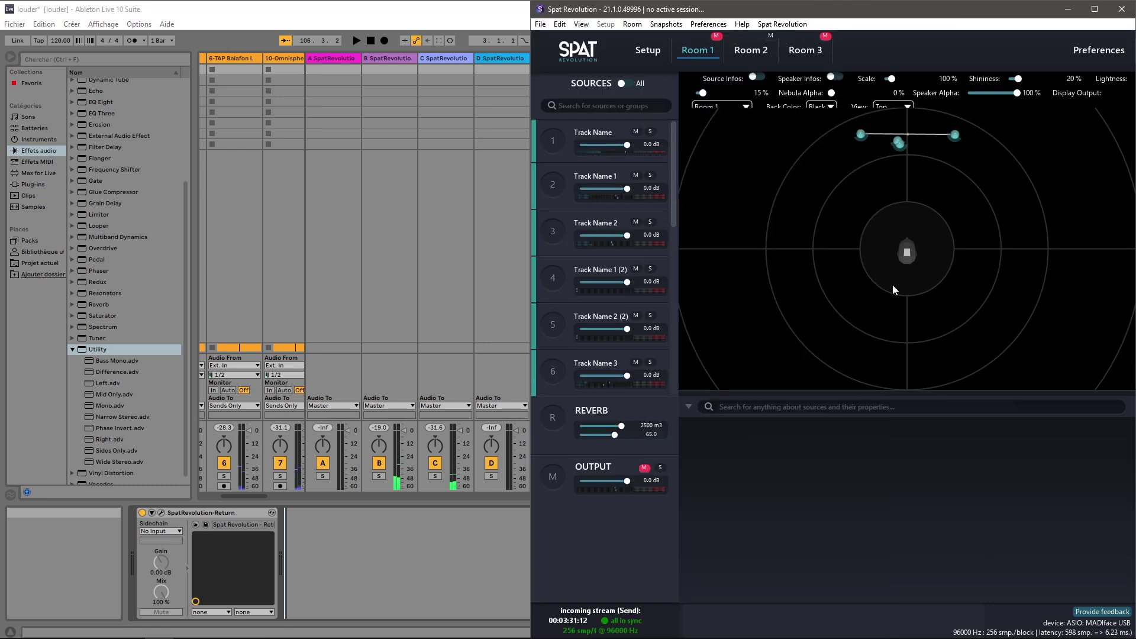
click(835, 38)
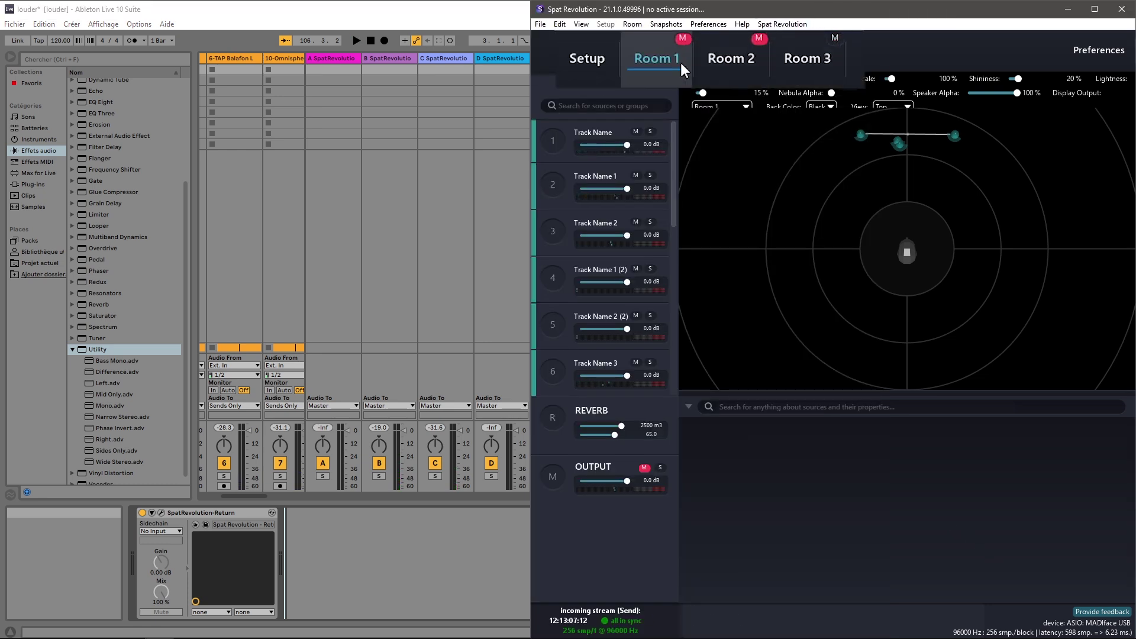
click(586, 59)
click(417, 561)
key(space)
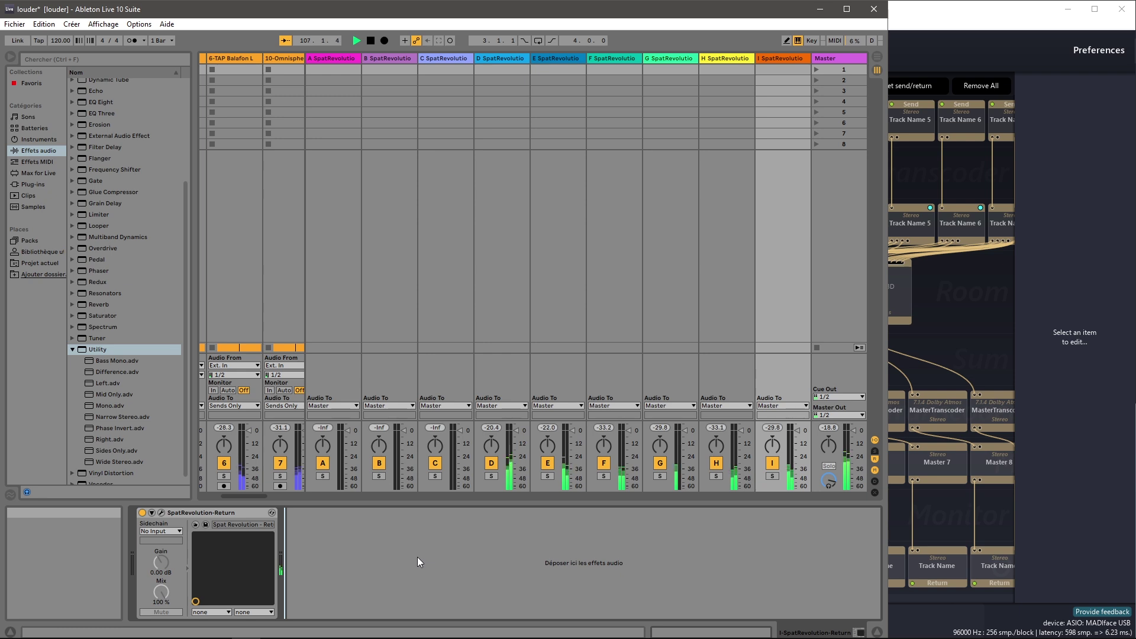
key(space)
click(981, 385)
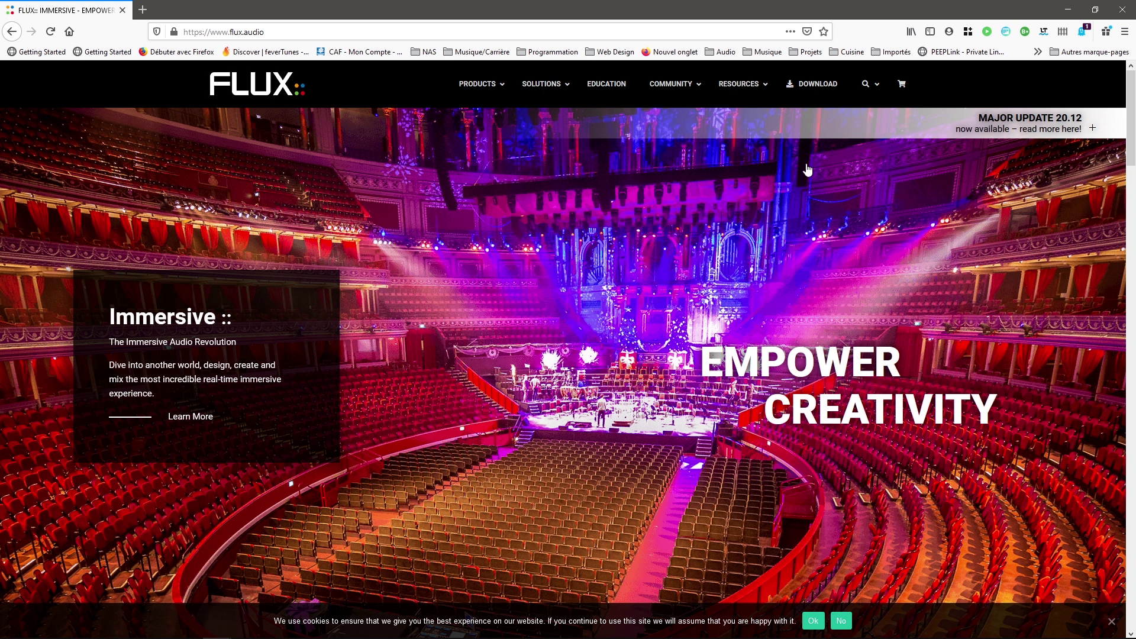
Step: Go through Resources, Knowledge Base and SPAT Revolution to the DAW Integration Templates article
click(739, 84)
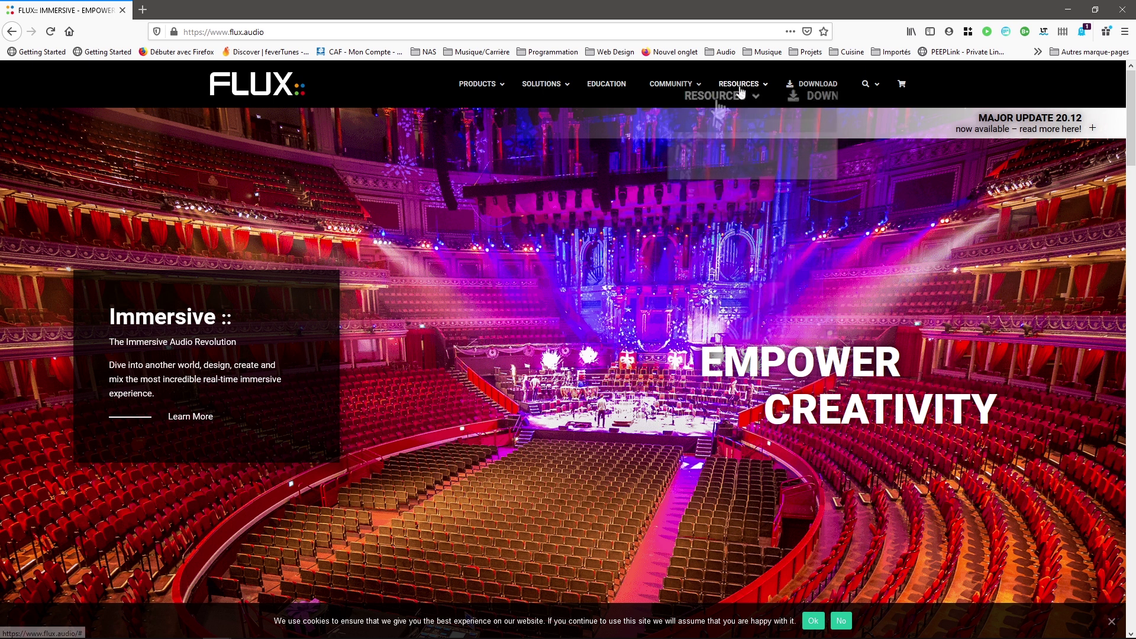
click(751, 235)
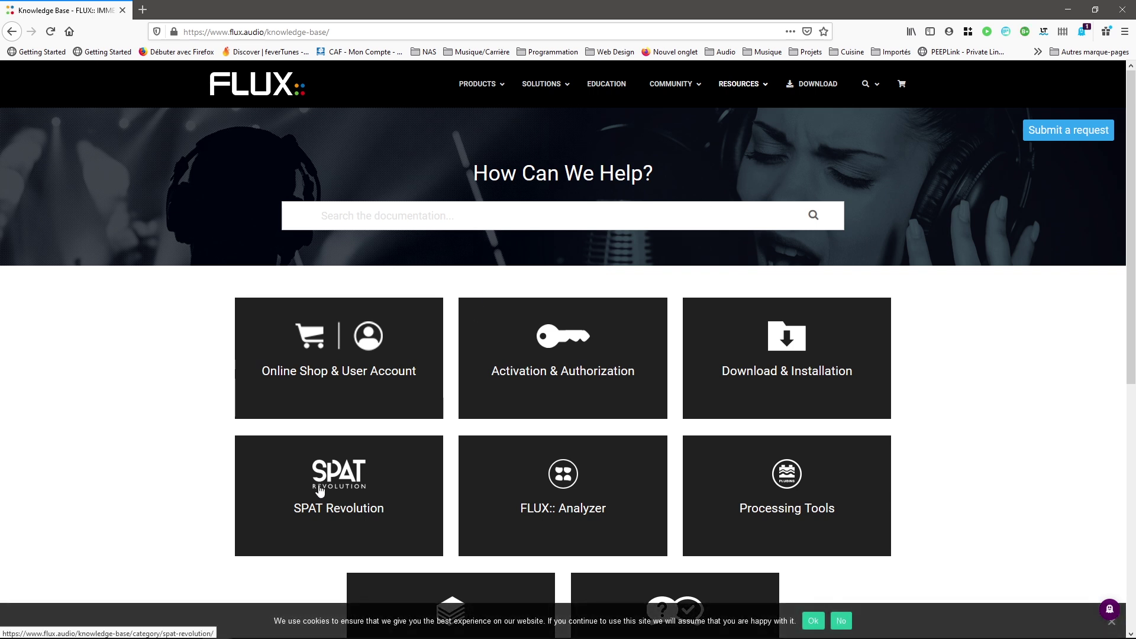
click(321, 490)
scroll(335, 393, down, 5)
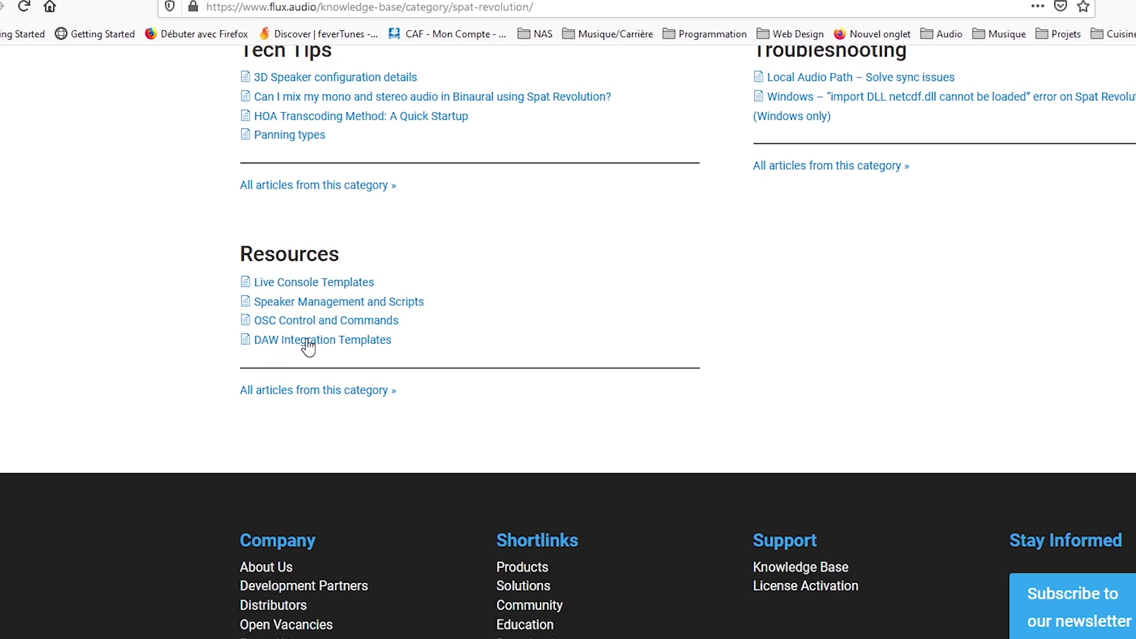
click(309, 344)
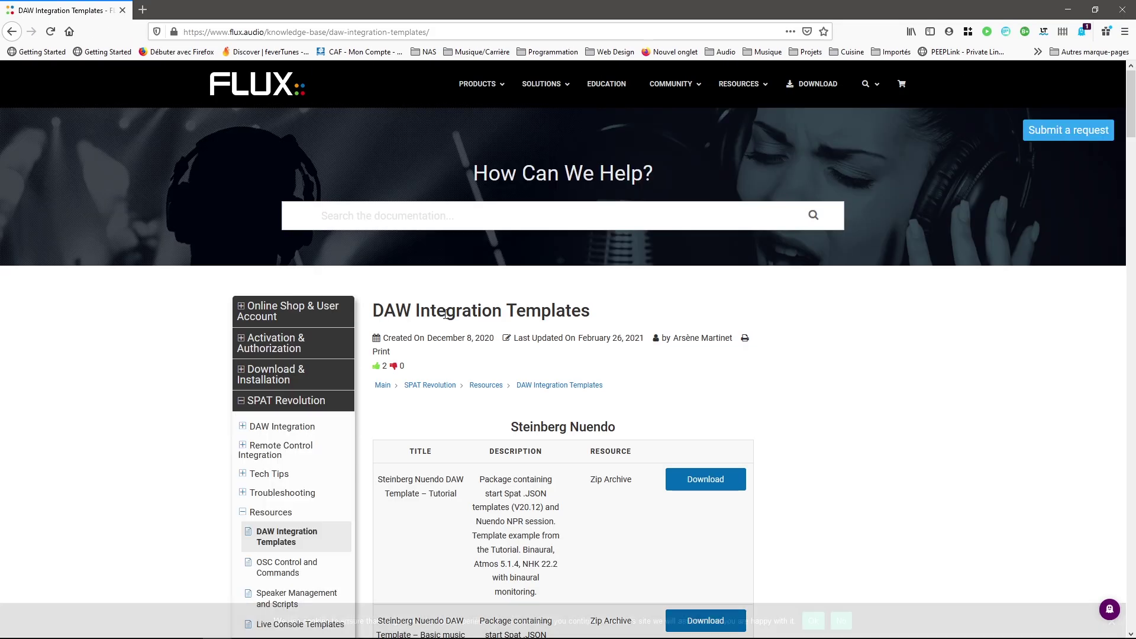
scroll(510, 355, down, 5)
scroll(510, 356, down, 5)
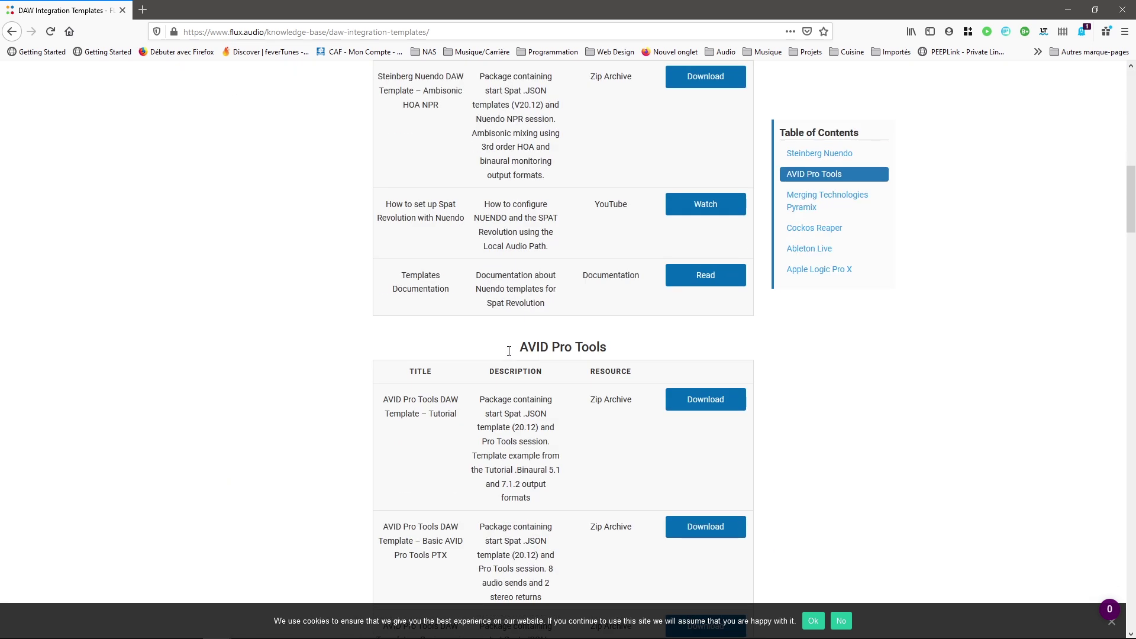
scroll(510, 355, down, 4)
scroll(510, 356, down, 3)
scroll(510, 355, down, 5)
scroll(509, 355, down, 5)
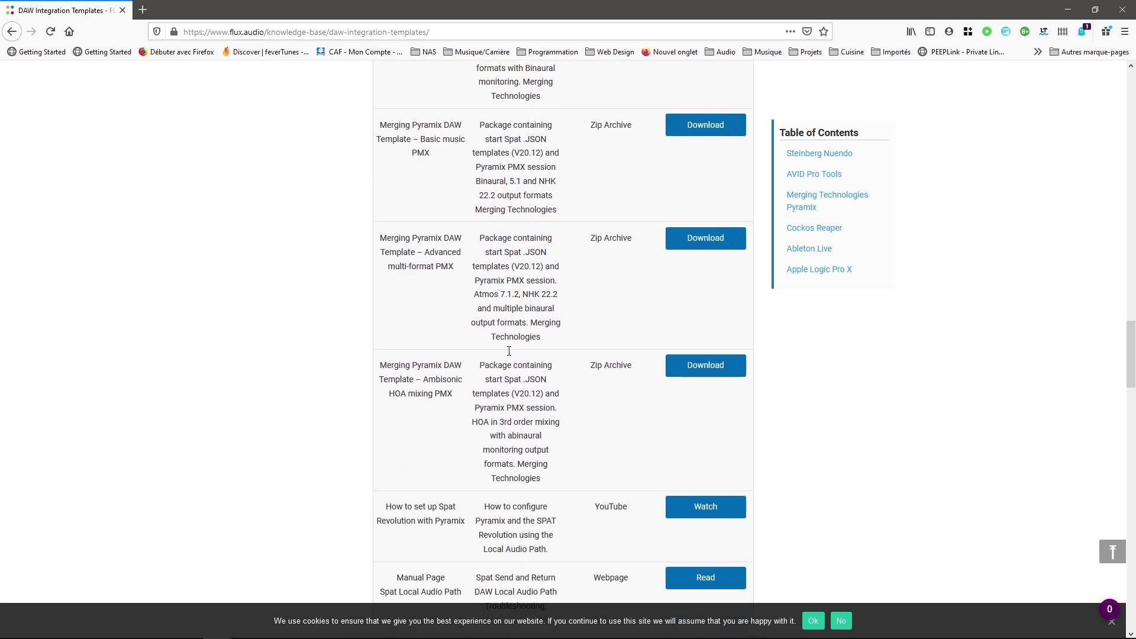
scroll(510, 355, down, 5)
scroll(510, 355, down, 5)
scroll(510, 355, down, 2)
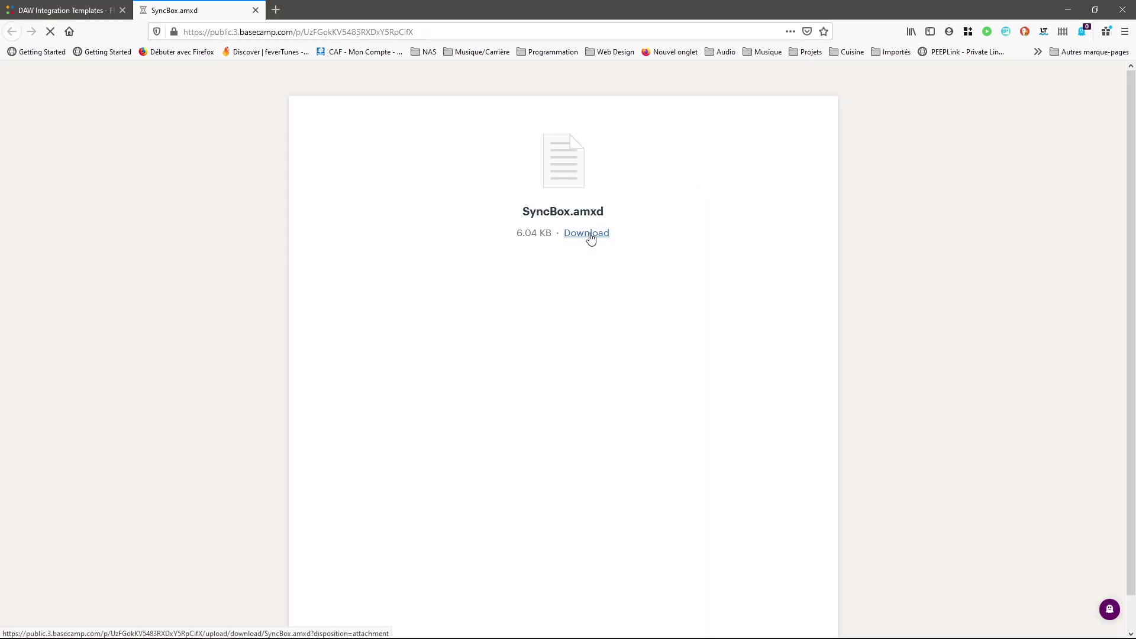
Step: Save SyncBox.amxd to disk and return to the templates article
click(352, 345)
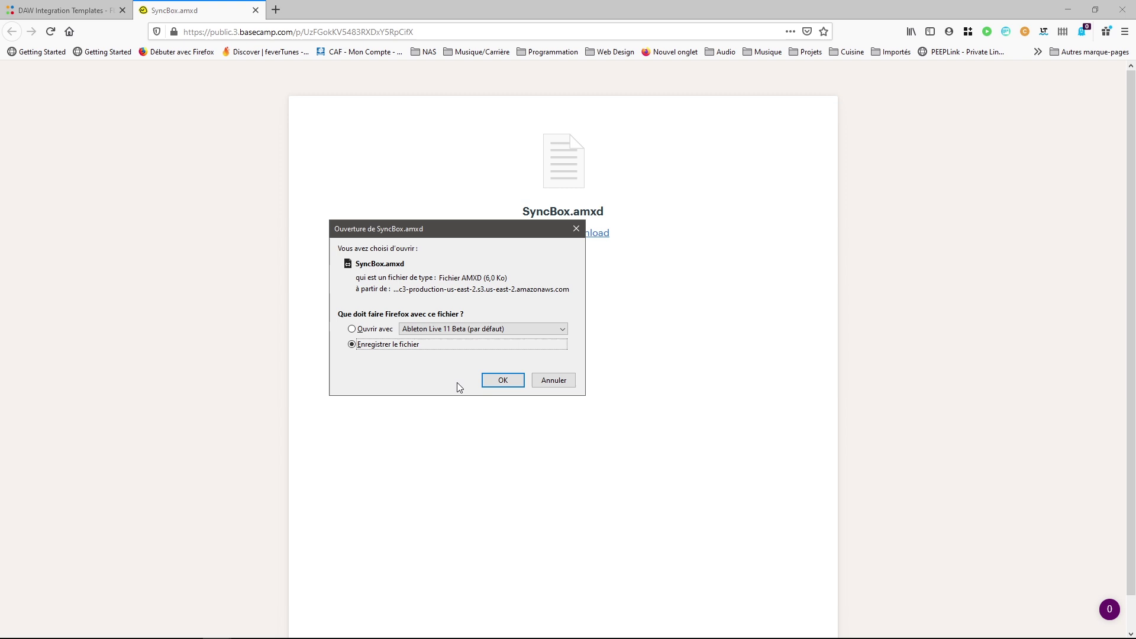
click(502, 379)
click(62, 10)
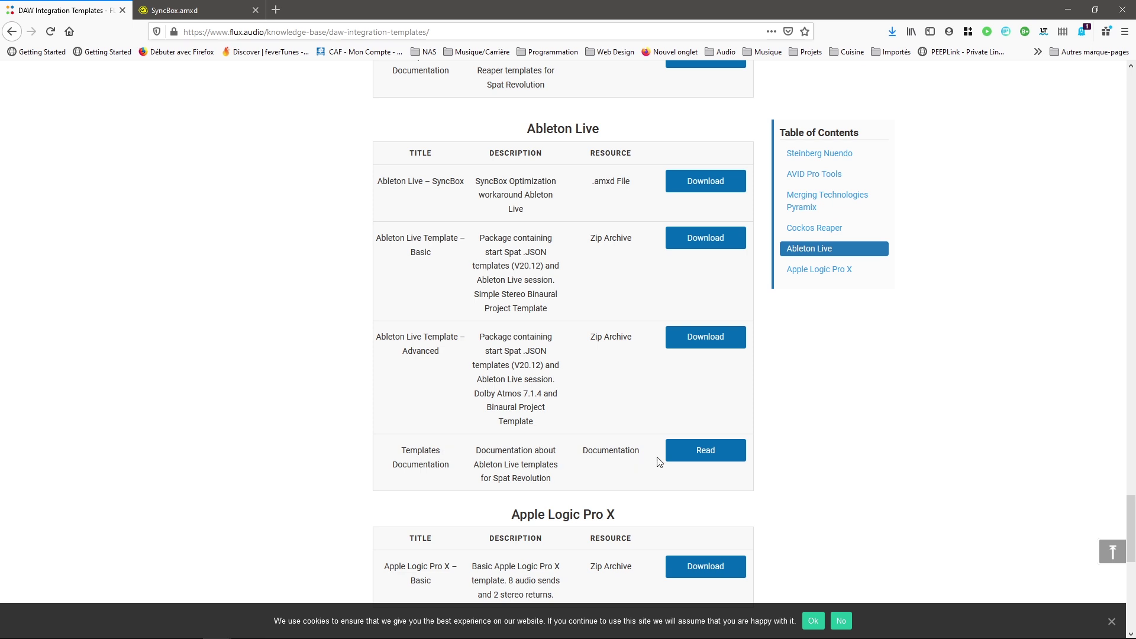
Step: Open the Ableton Live Templates Documentation from its Read link
click(697, 450)
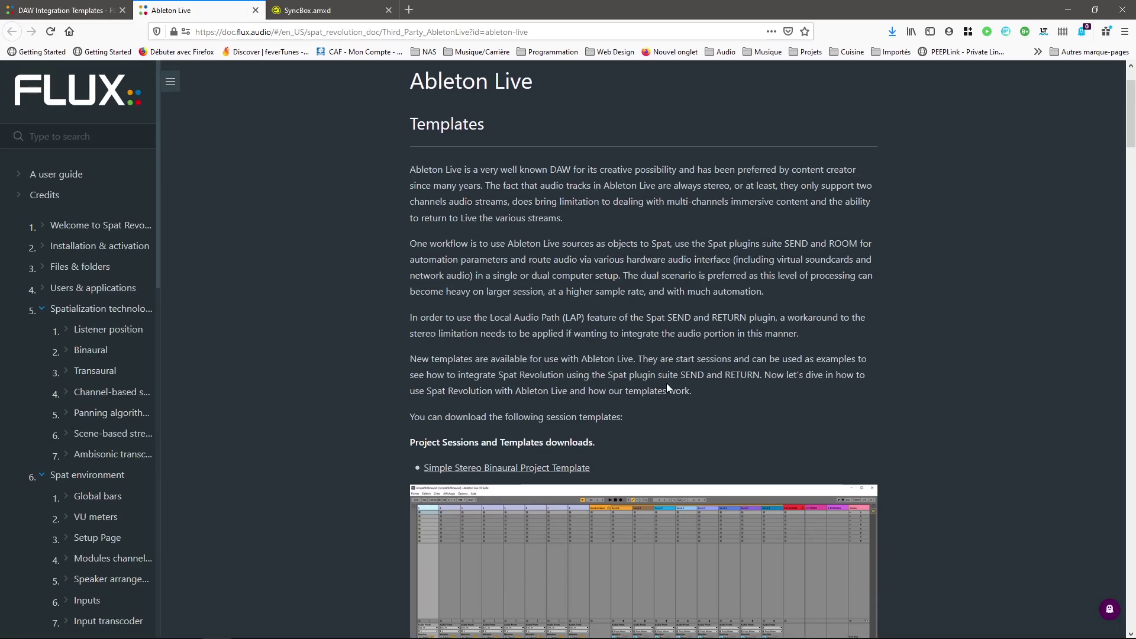
scroll(666, 383, down, 8)
scroll(667, 383, down, 6)
scroll(666, 382, down, 4)
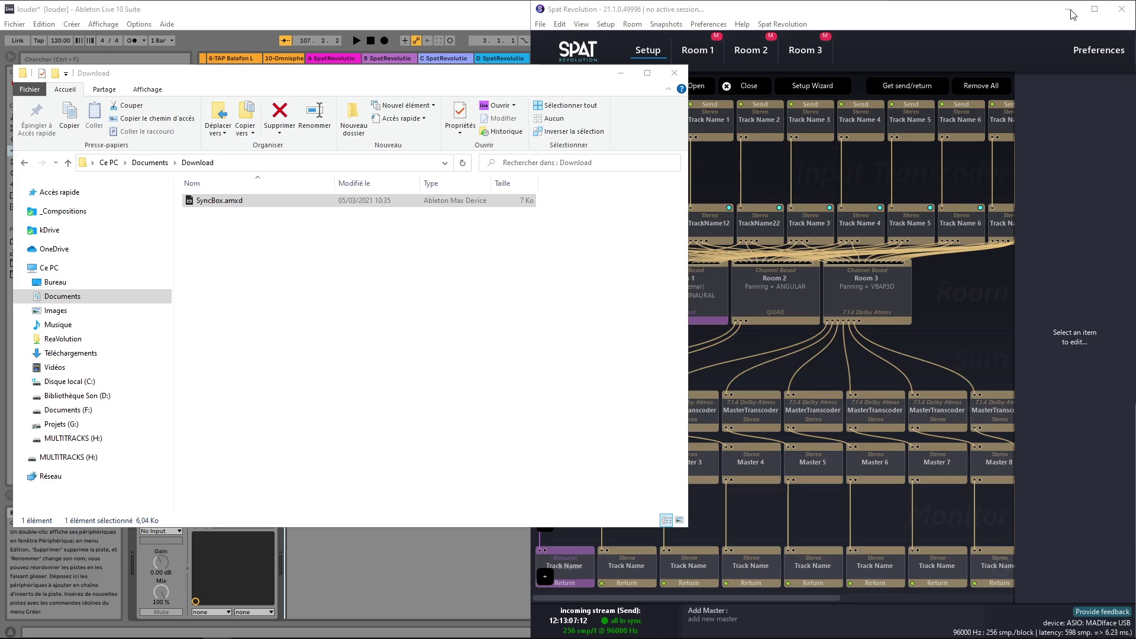
Step: Check the Library location in Live's preferences, then open User Library M4L to SyncBox.amxd
click(360, 7)
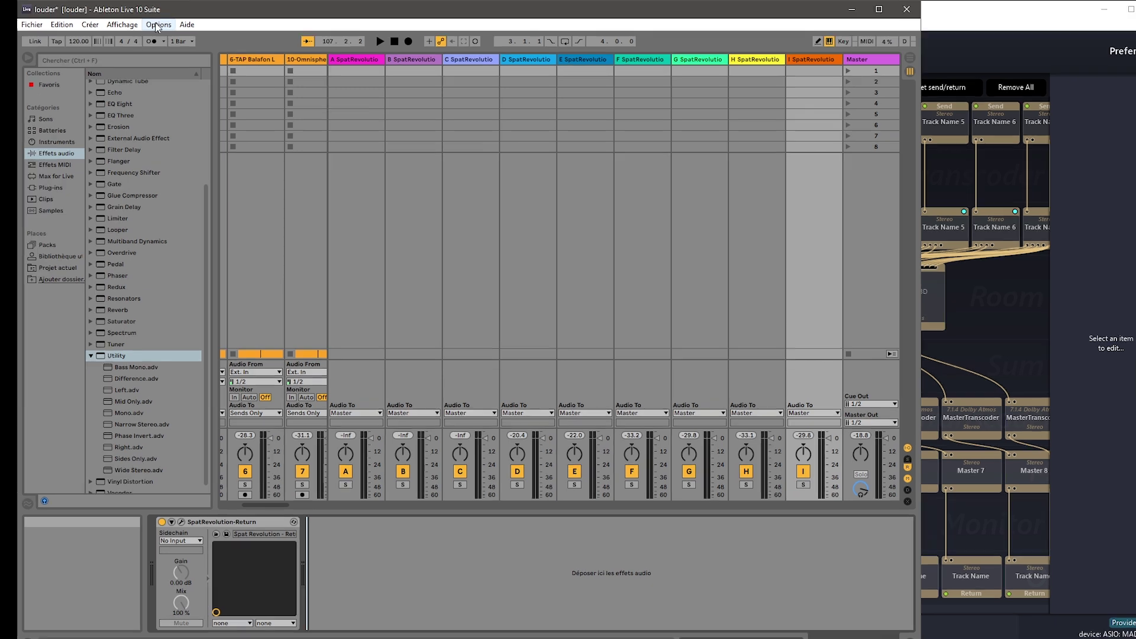
click(139, 24)
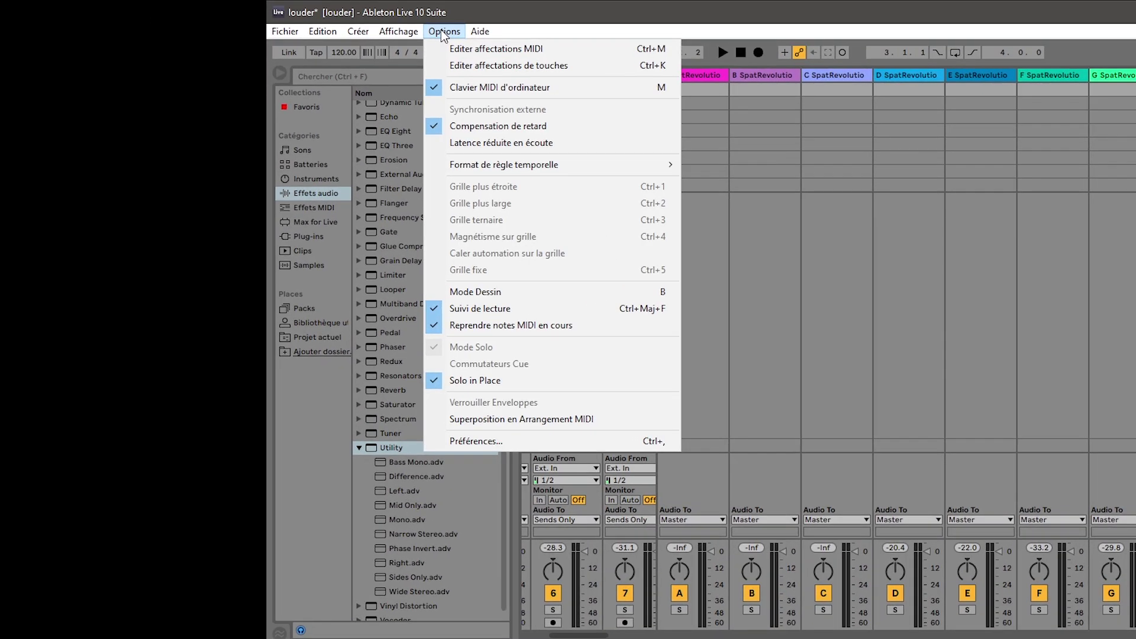
click(530, 440)
click(373, 240)
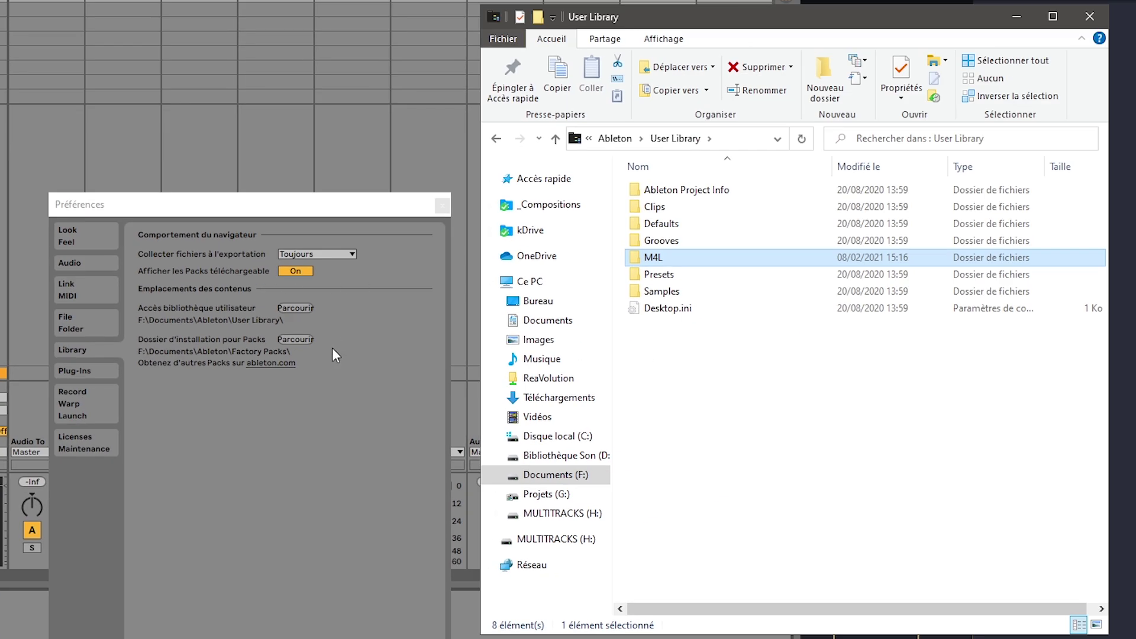
double_click(652, 260)
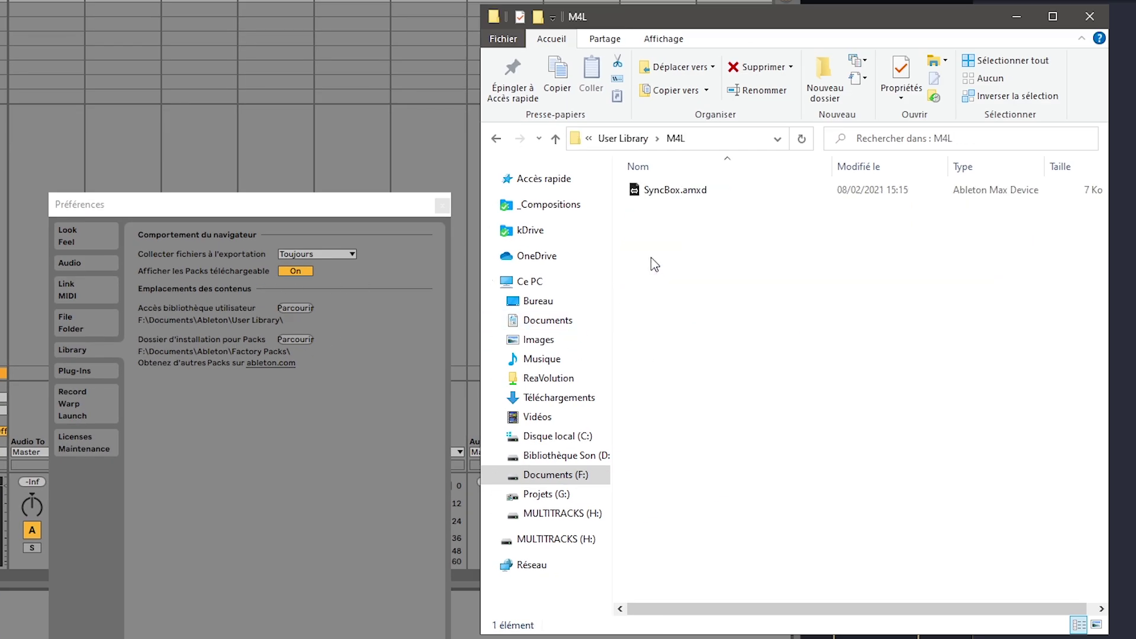
click(675, 190)
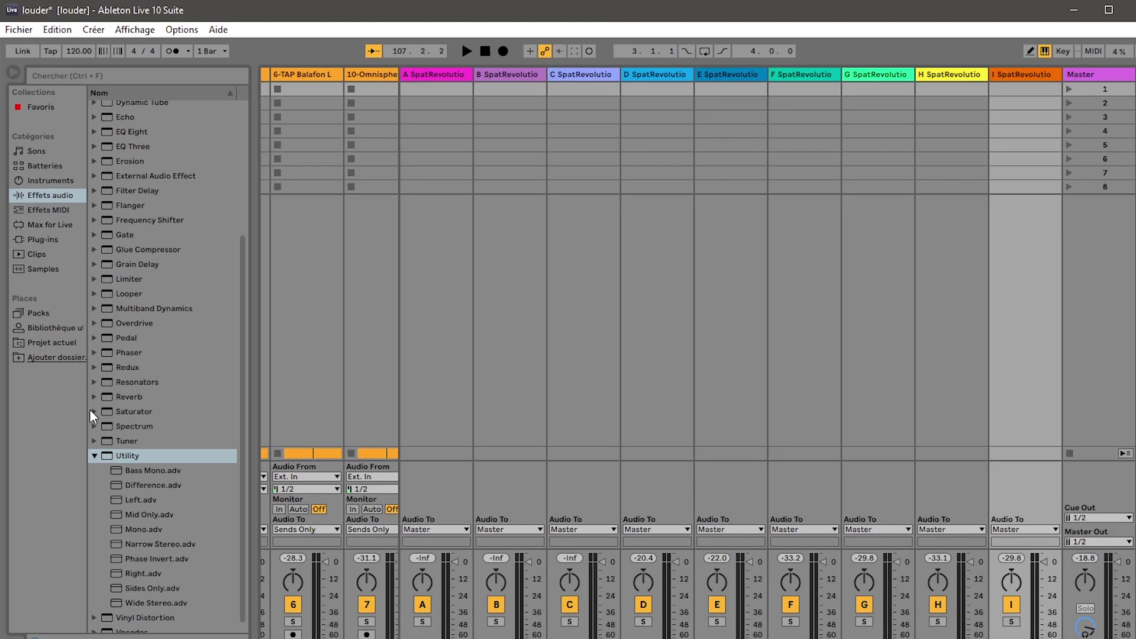
Step: Select SyncBox.amxd in the M4L folder of the browser's Bibliothèque utilisateur
click(40, 240)
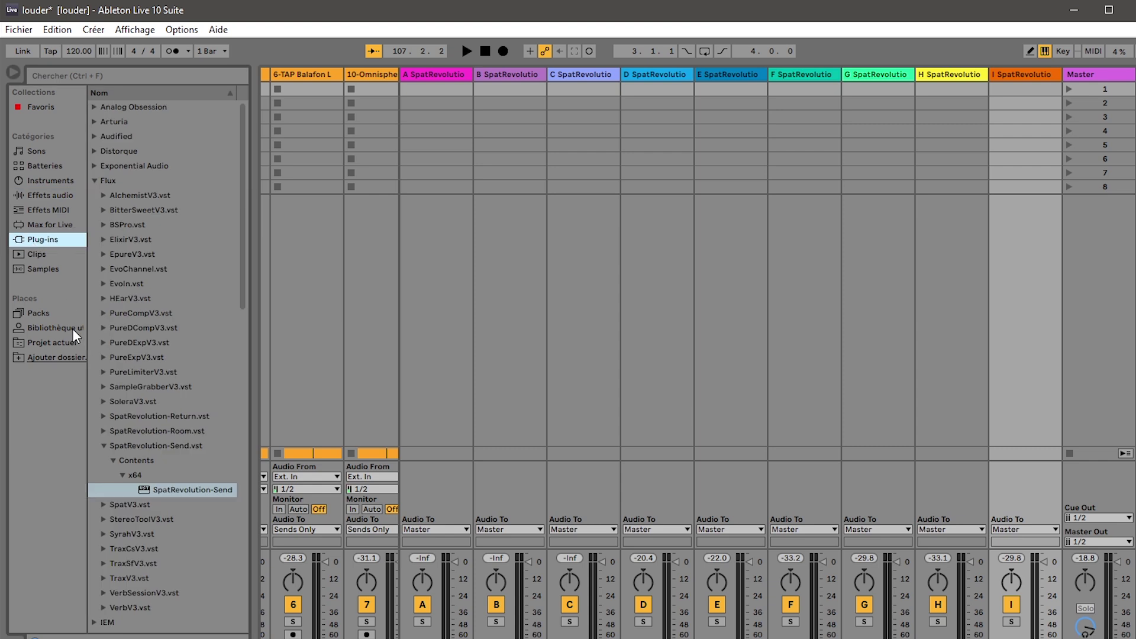
click(53, 329)
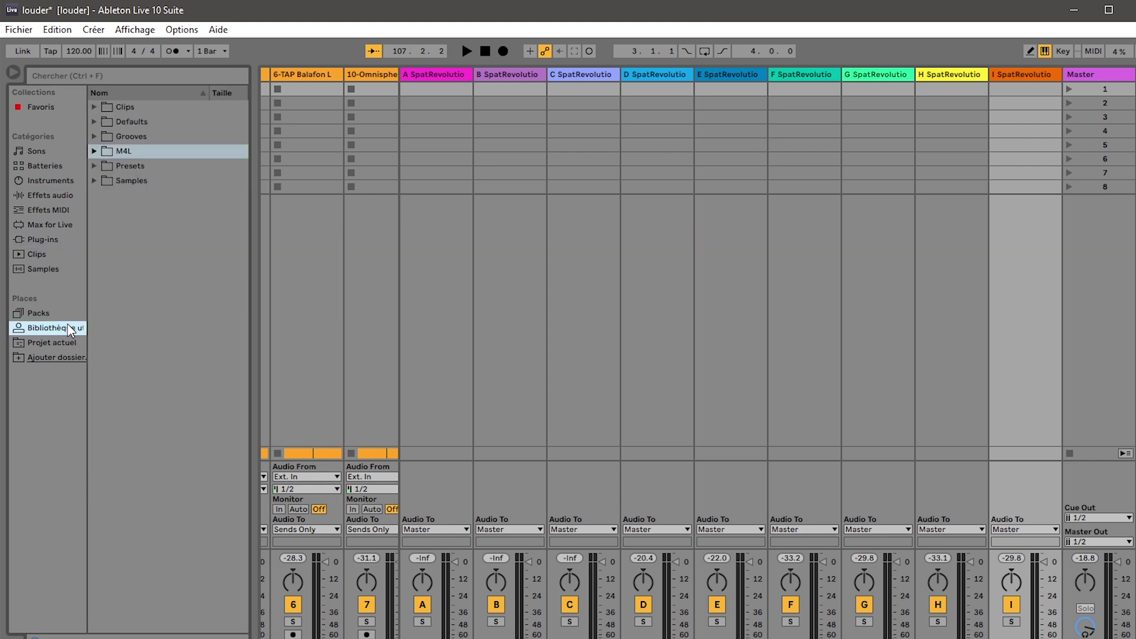
click(95, 151)
click(122, 167)
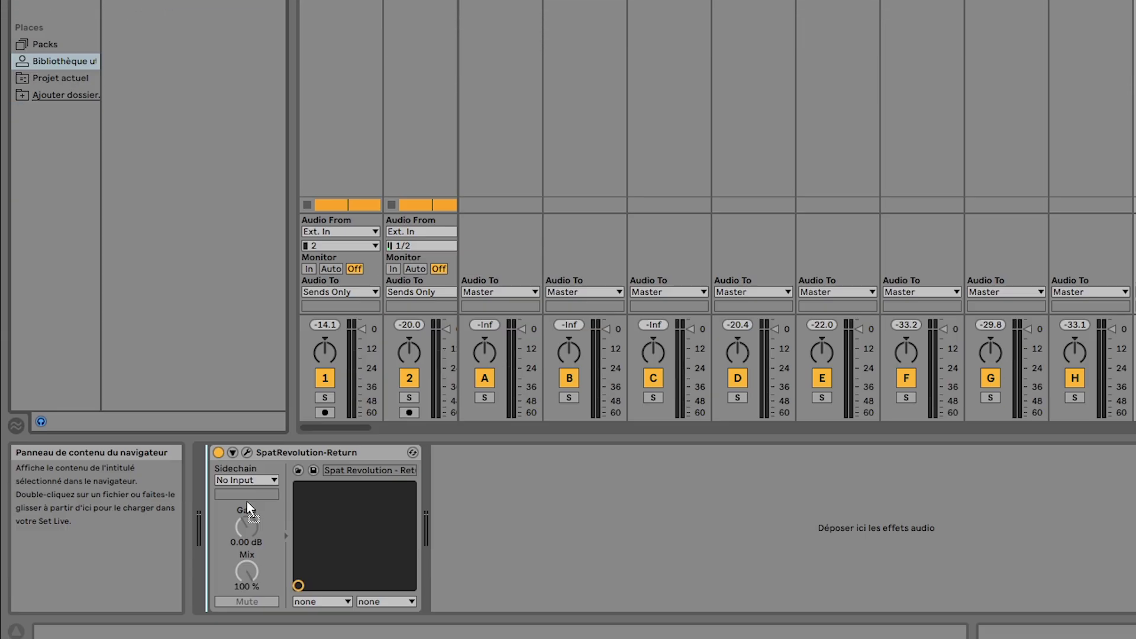
Step: Insert SyncBox before SpatRevolution-Return on return tracks G, F, E and D
drag(247, 508, 200, 523)
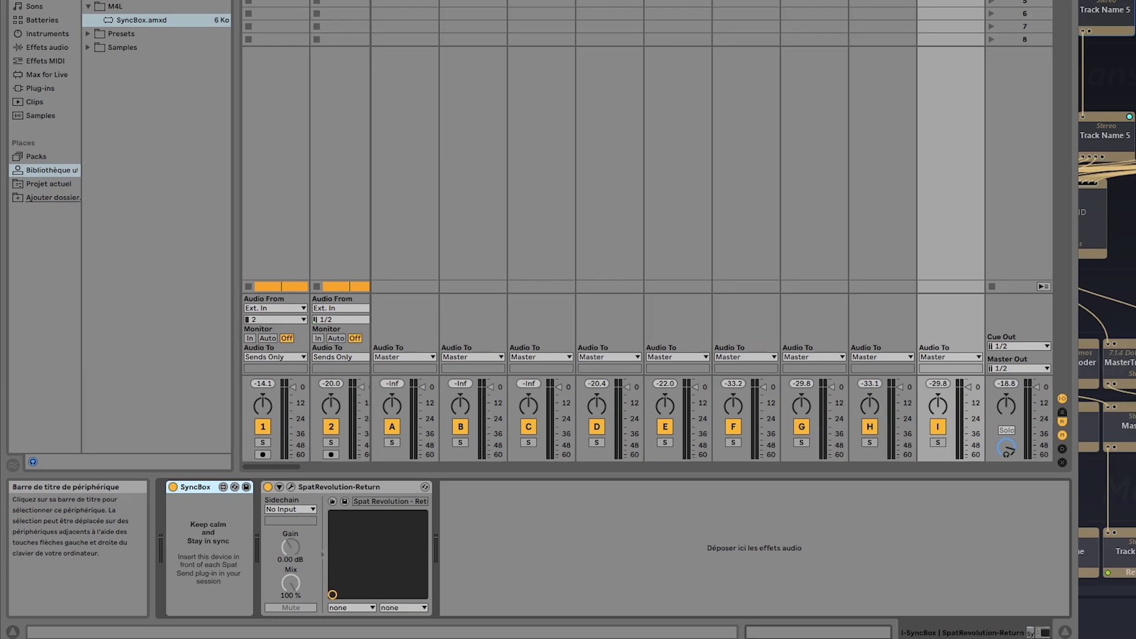
key(ctrl+z)
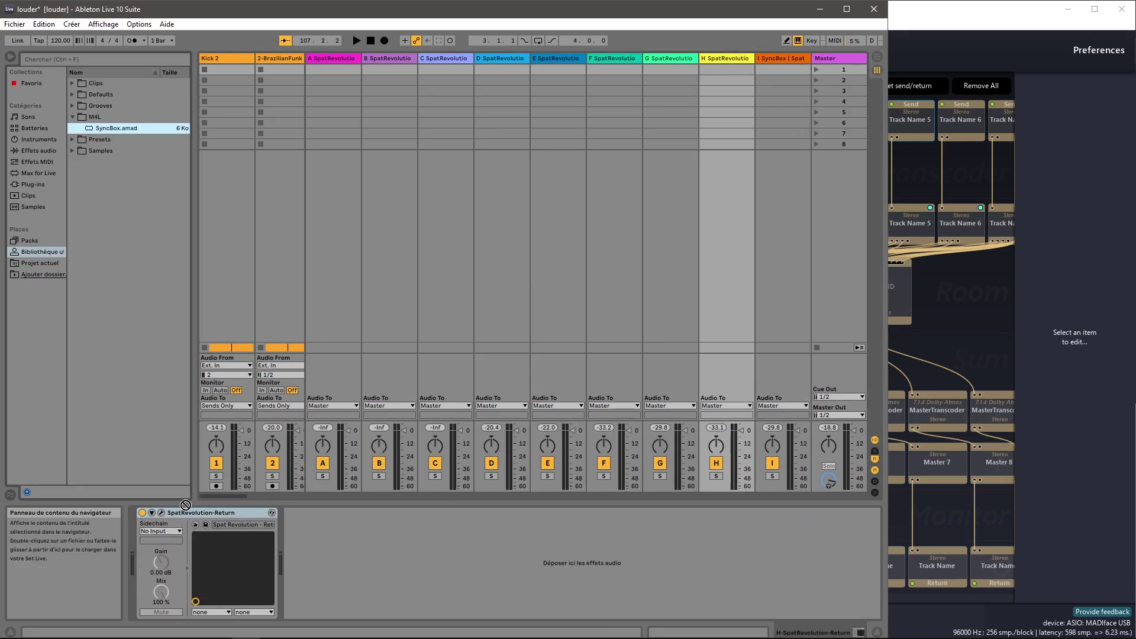
click(676, 59)
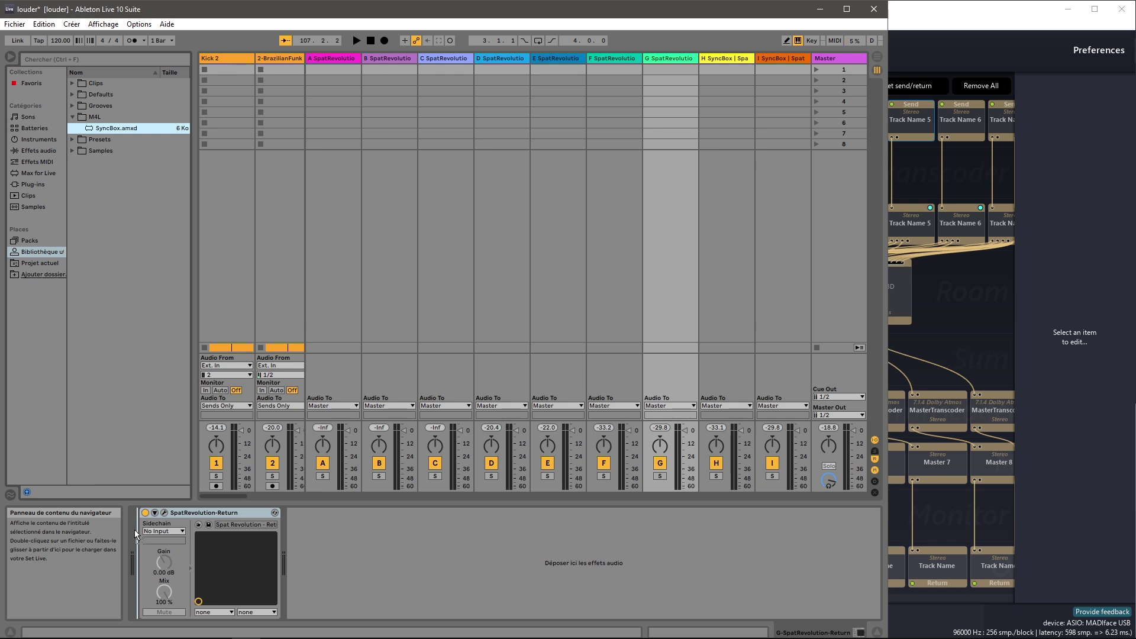
drag(116, 128, 533, 562)
drag(116, 128, 613, 178)
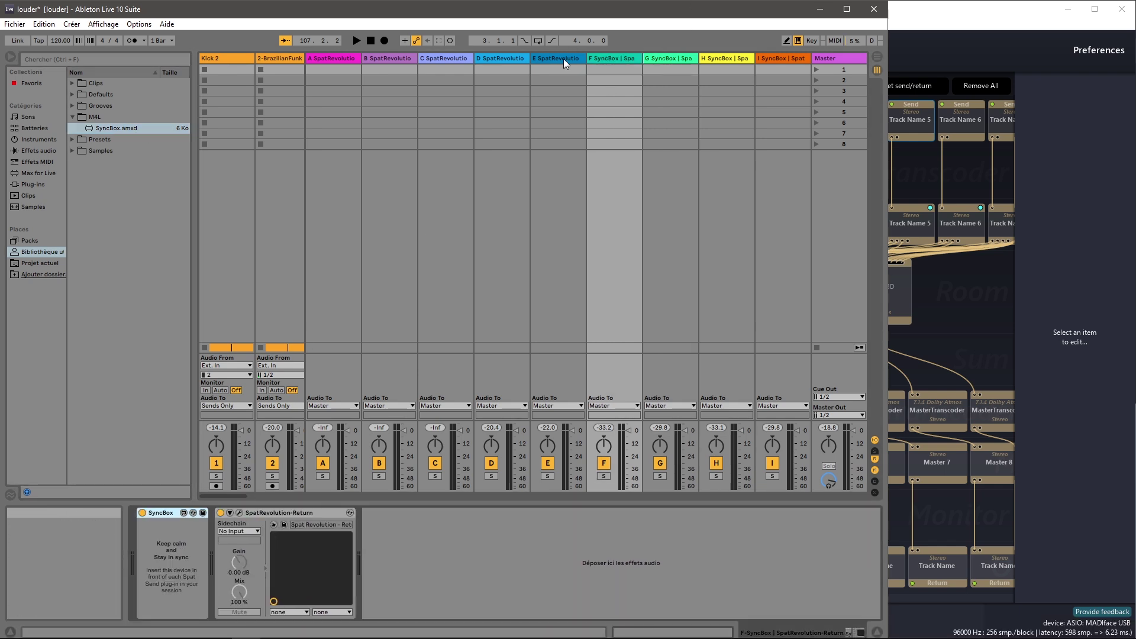
drag(116, 129, 501, 178)
mouse_move(116, 128)
mouse_down()
mouse_move(444, 178)
mouse_move(333, 178)
mouse_up()
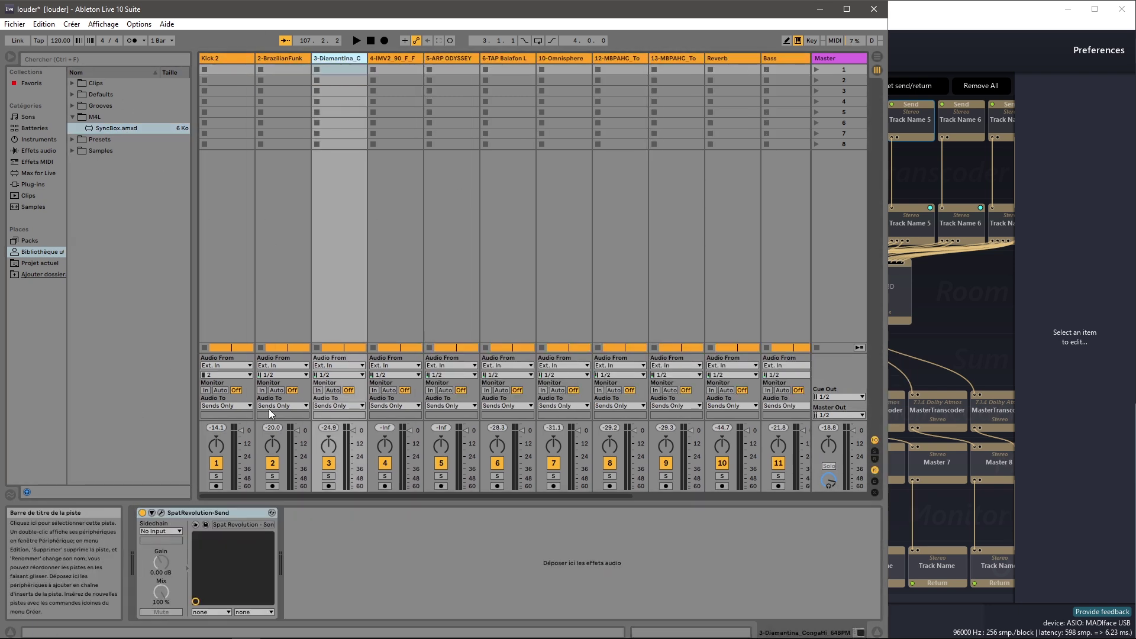
Step: Check the devices on tracks 4 through Bass, adding SyncBox to the Bass track
click(381, 74)
click(437, 74)
click(493, 74)
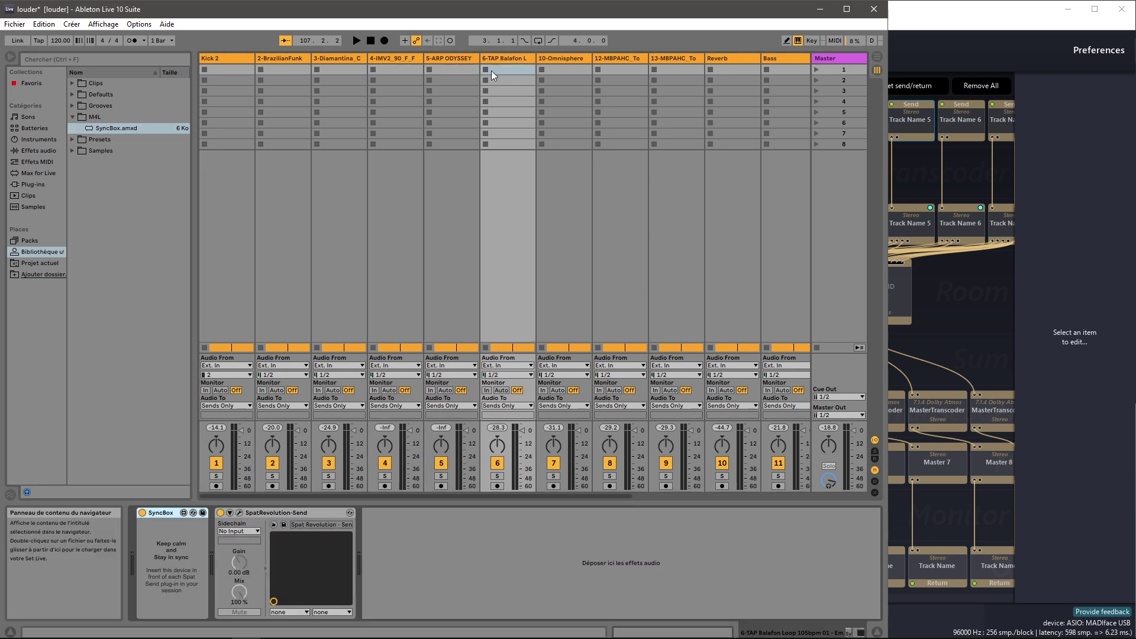
click(548, 74)
click(605, 74)
click(662, 74)
click(717, 74)
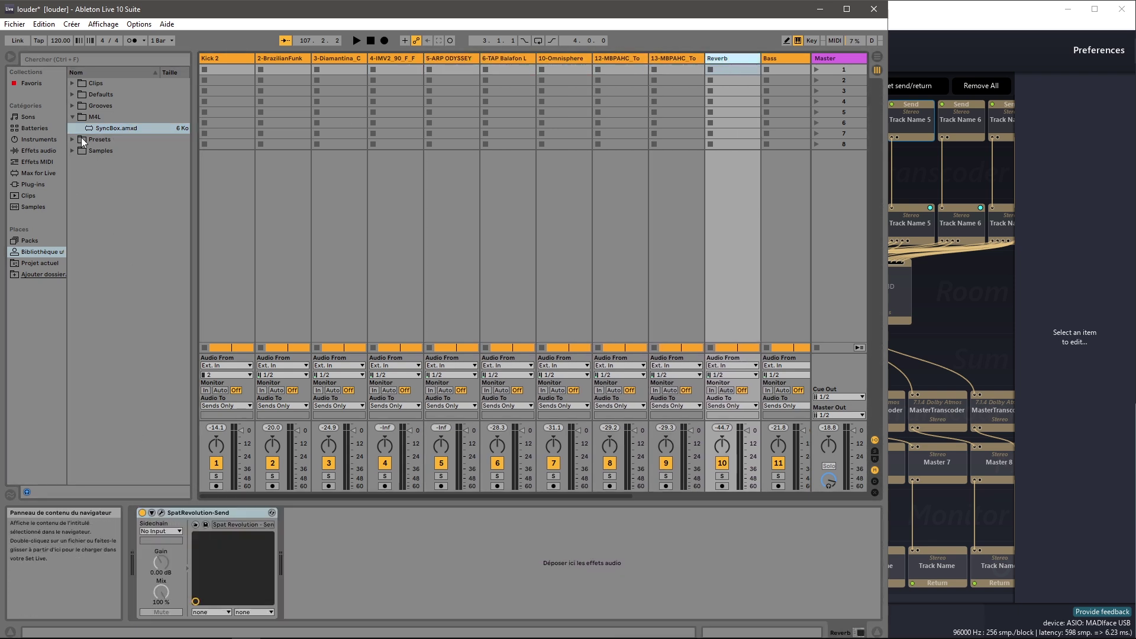
click(773, 73)
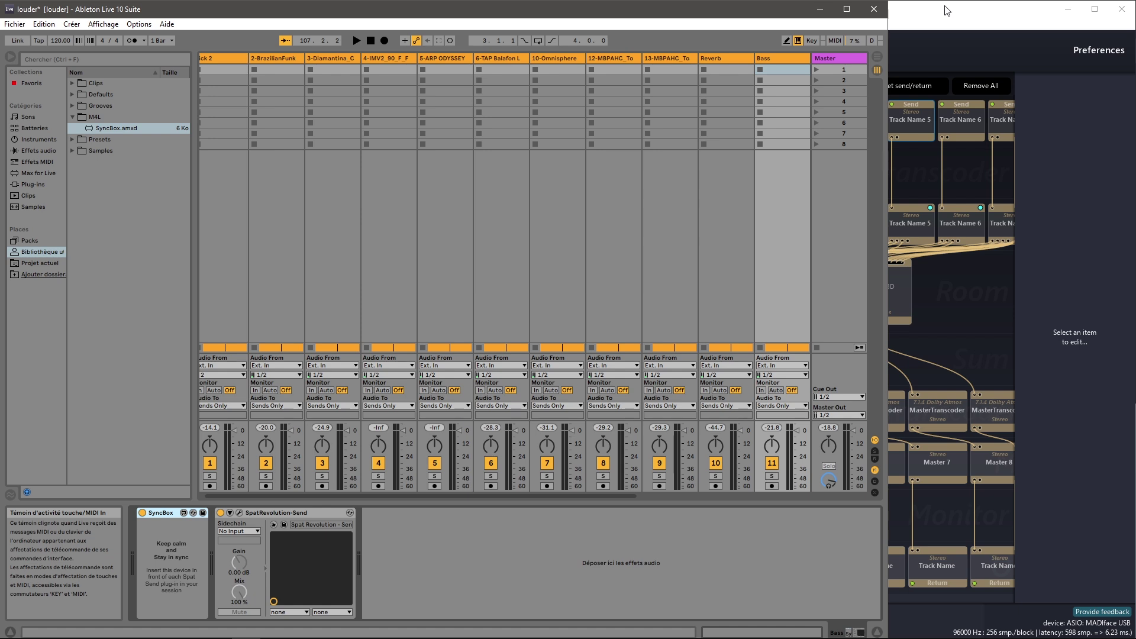
Step: Play the set in Arrangement view and confirm Spat's Send stream shows all in sync
key(Tab)
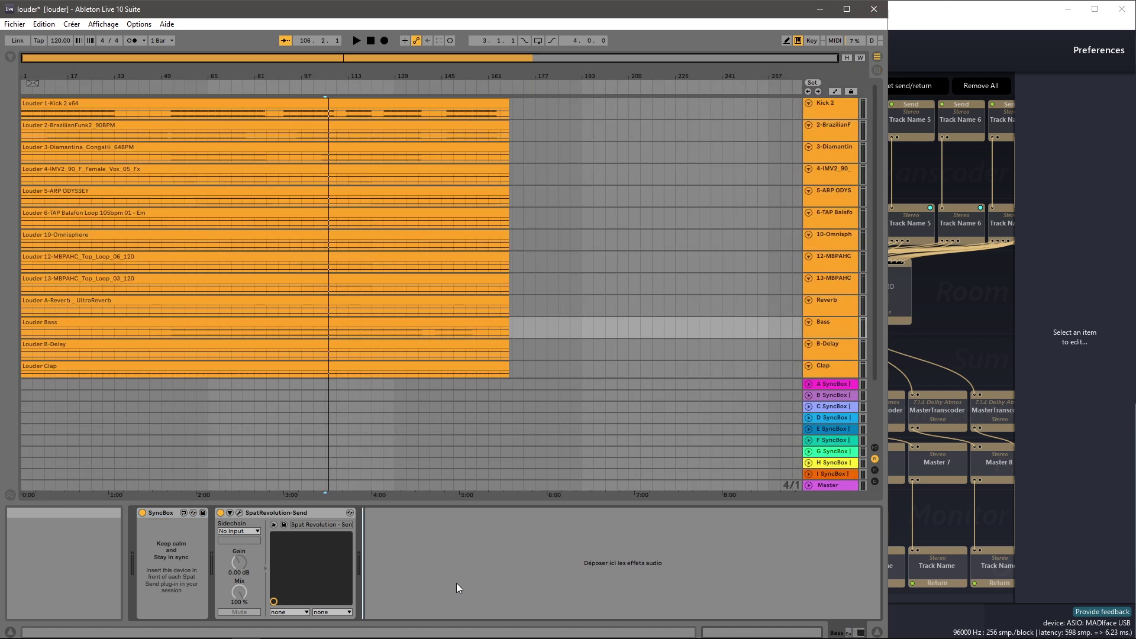
key(space)
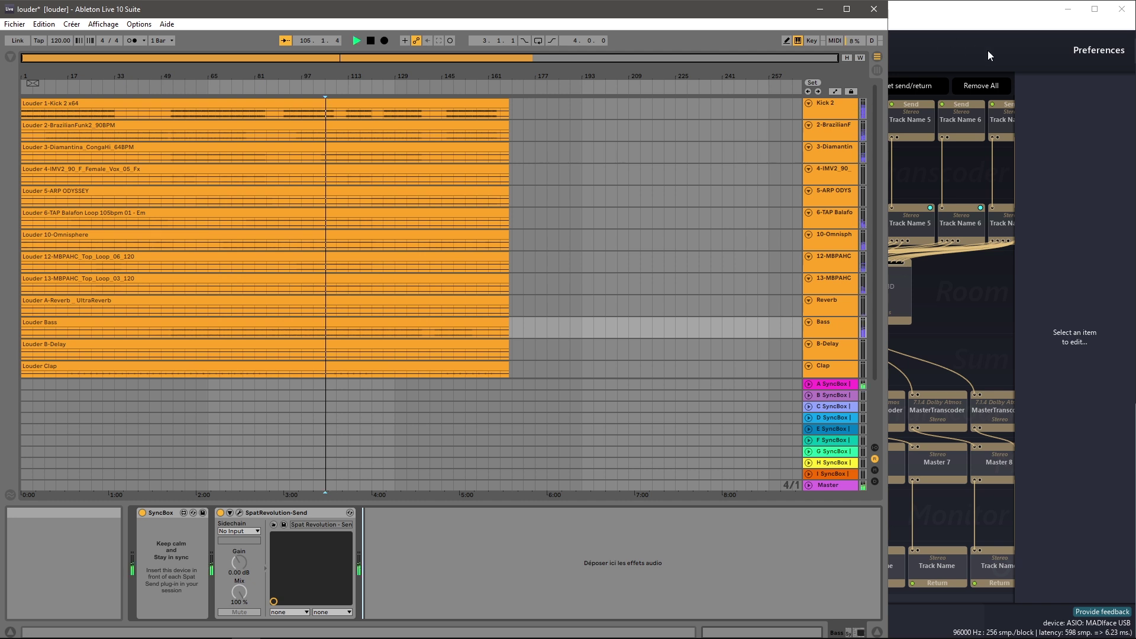
click(988, 51)
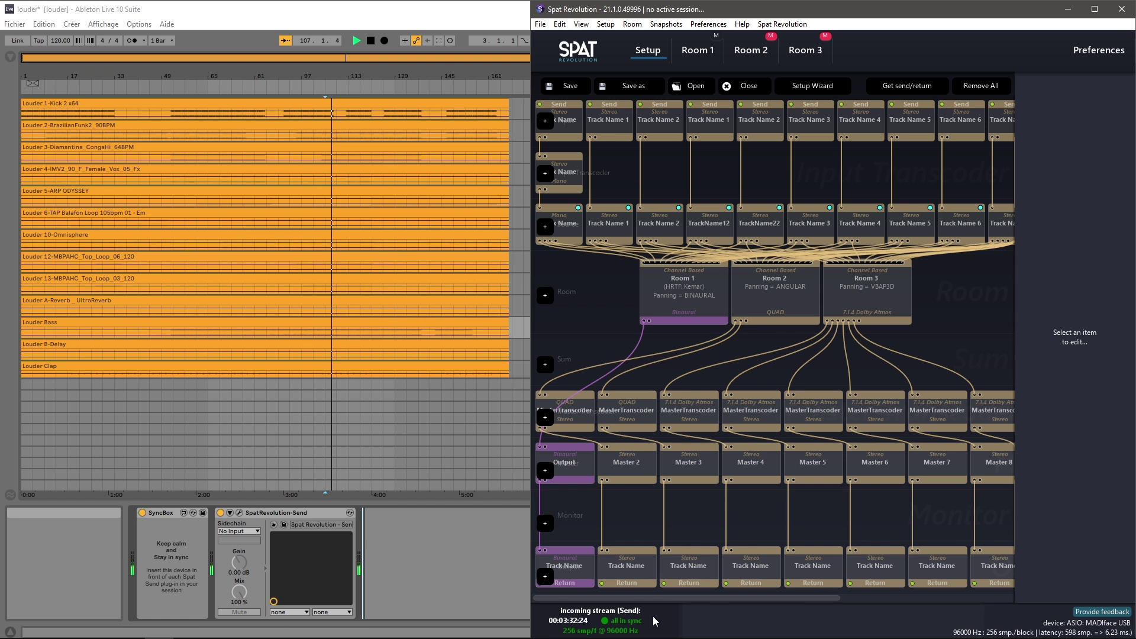
click(461, 571)
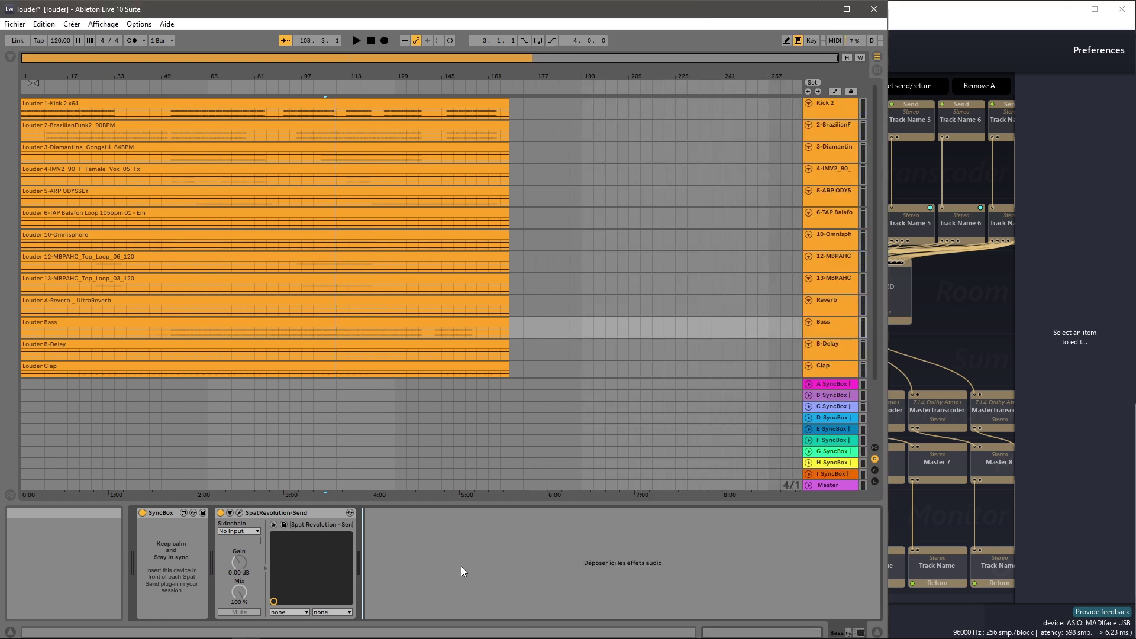